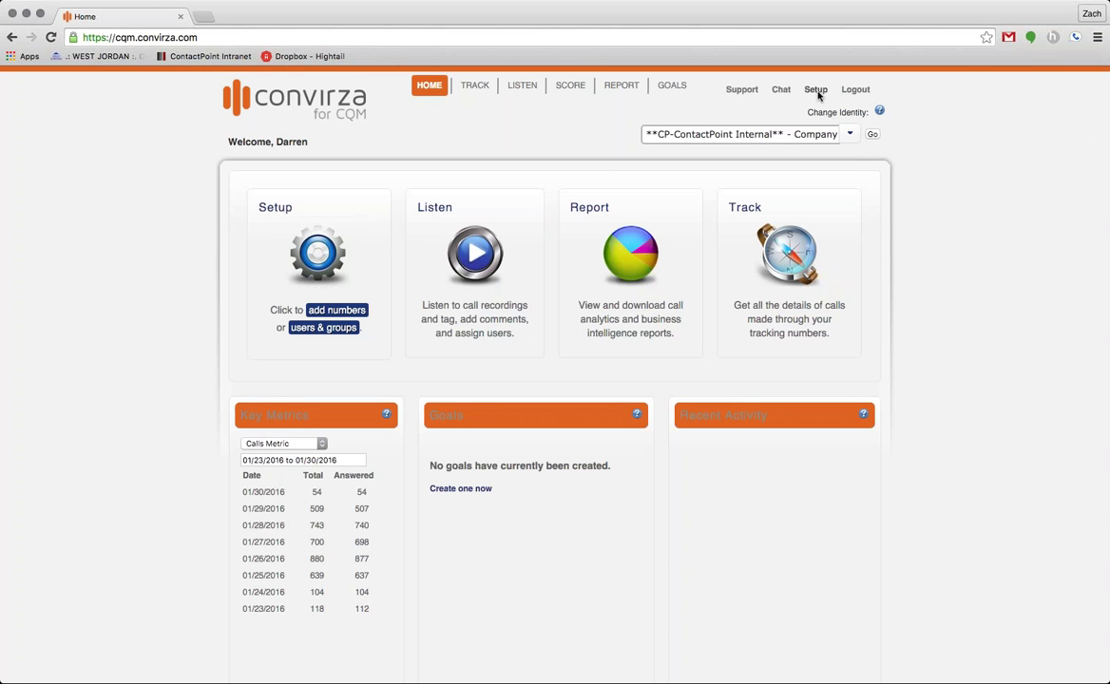
Go to Manage Numbers in the advanced setup and start adding a new tracking number.
left_click(818, 92)
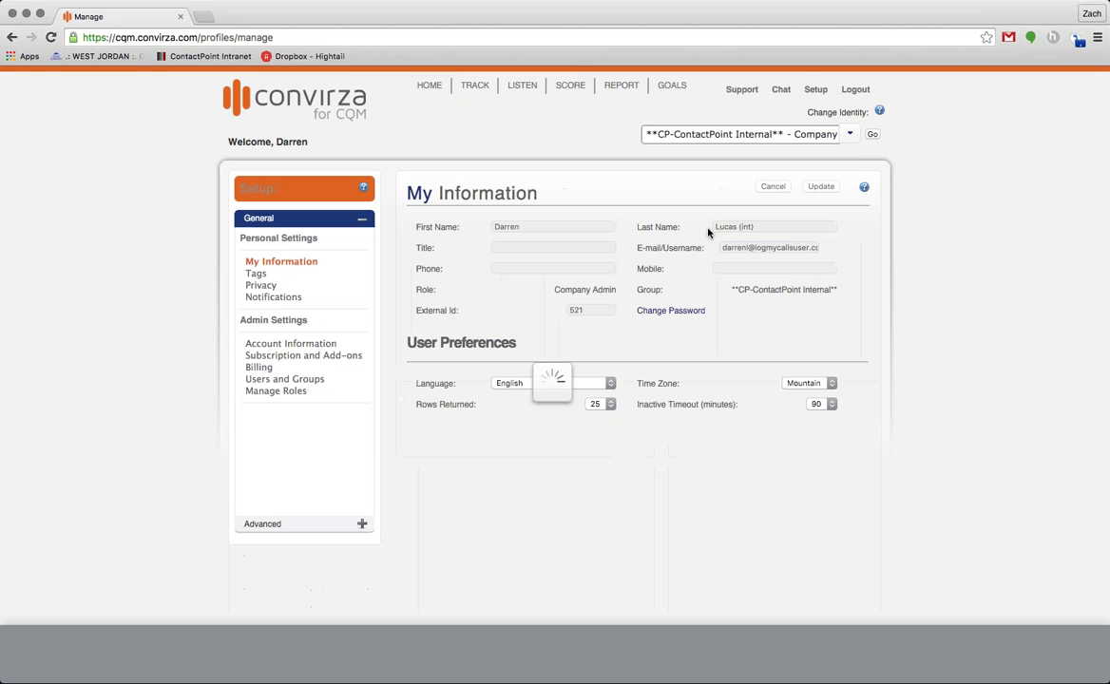
left_click(323, 524)
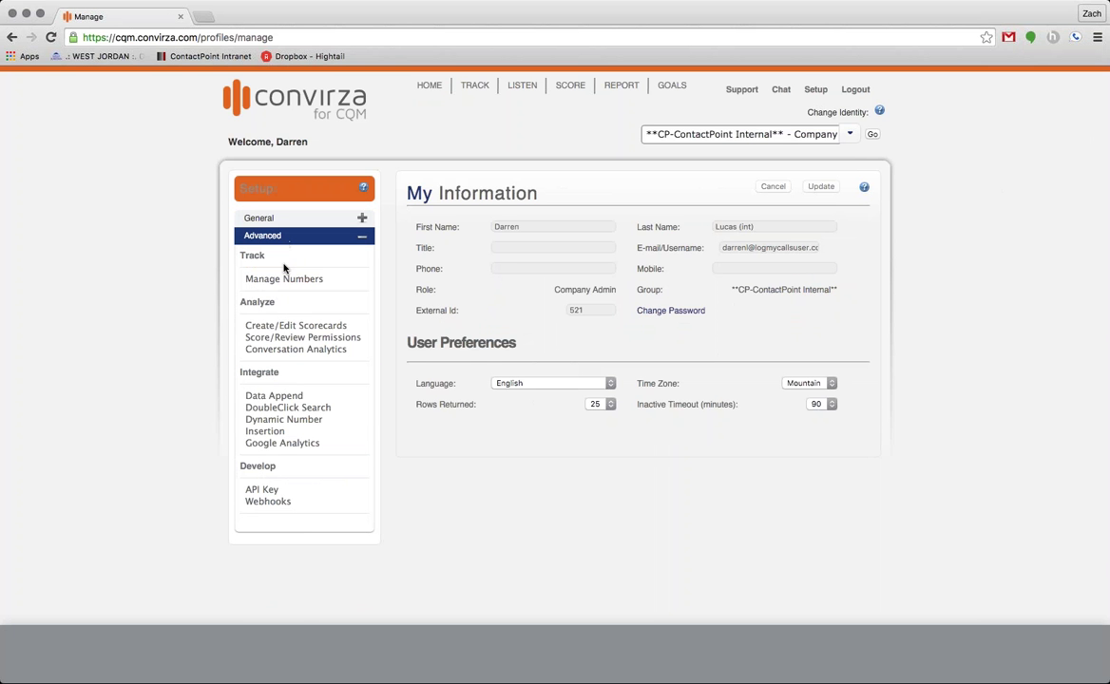
left_click(285, 279)
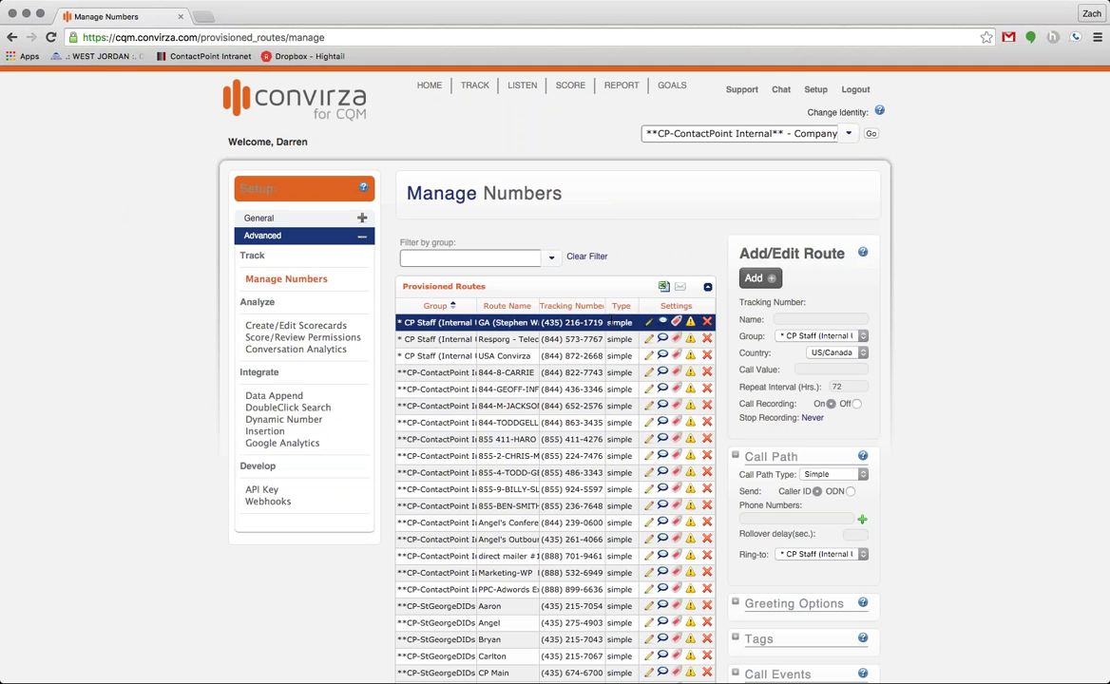
left_click(756, 279)
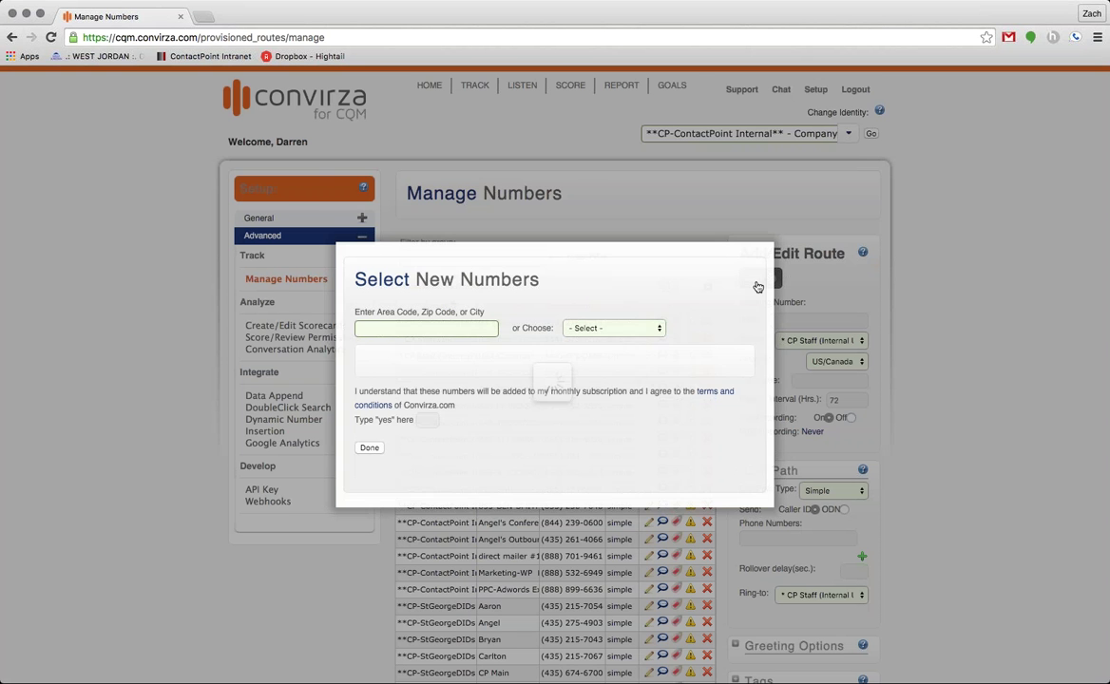
Search for numbers in area code 801 and fill in a backorder for area code 801 with quantity 5.
left_click(436, 328)
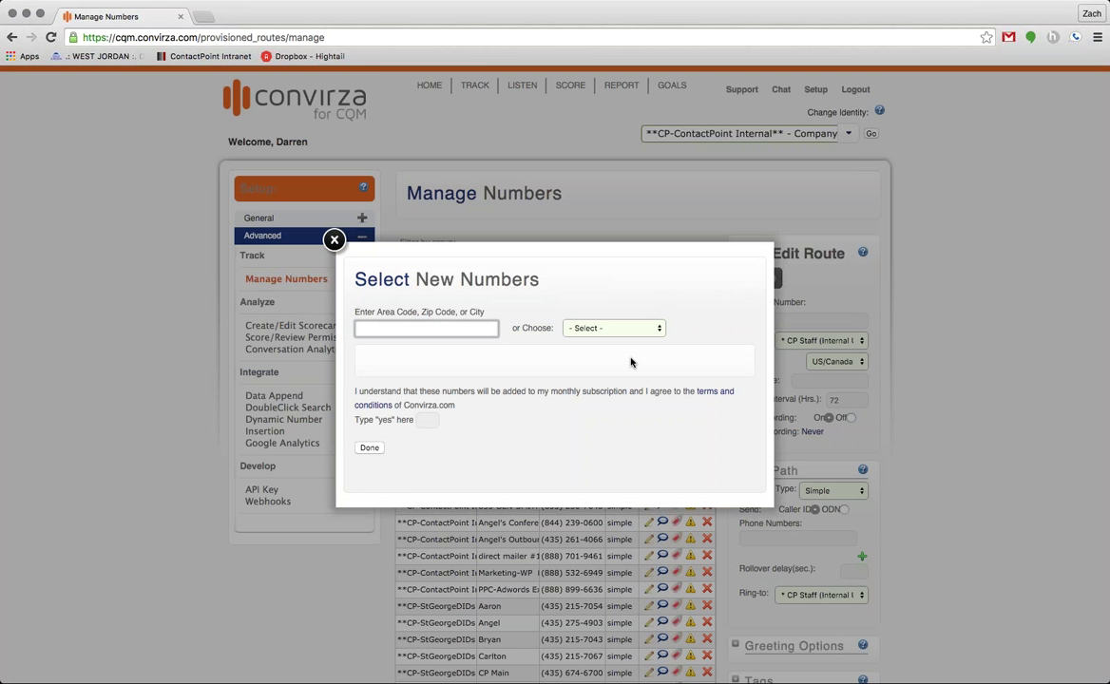
type("801")
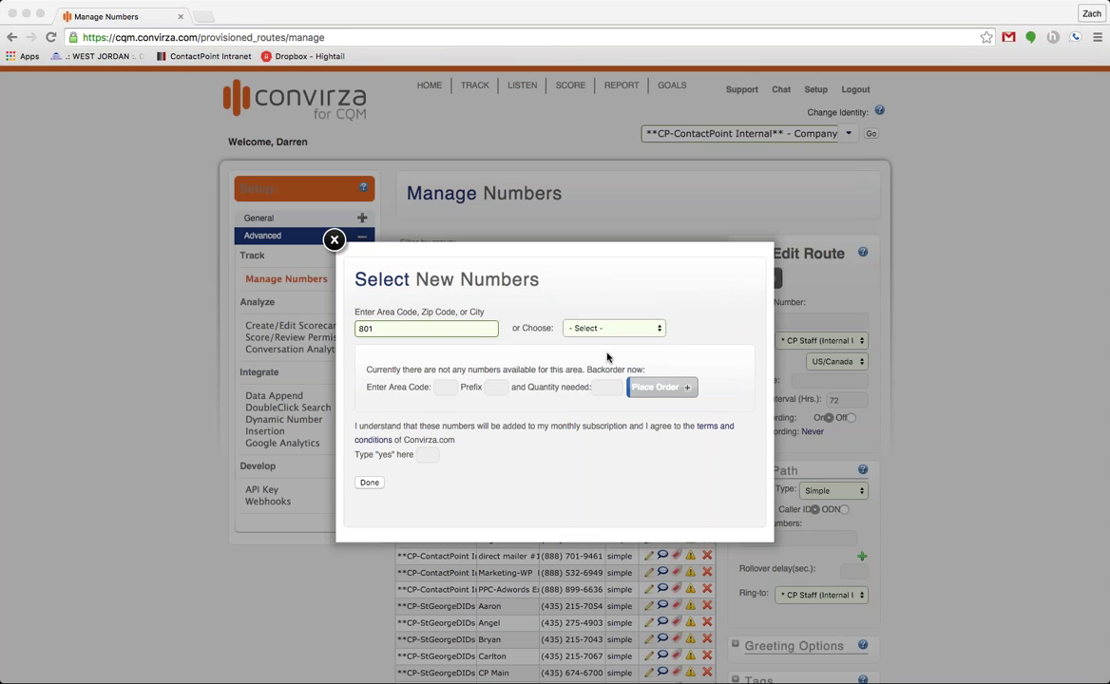
left_click(446, 388)
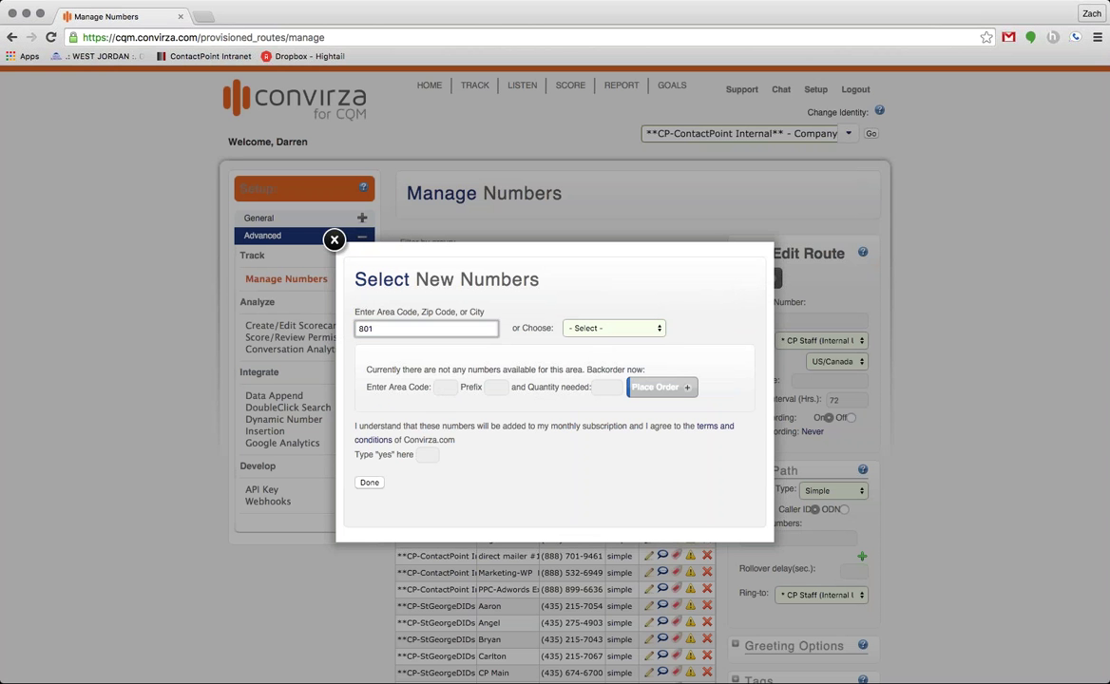
type("801")
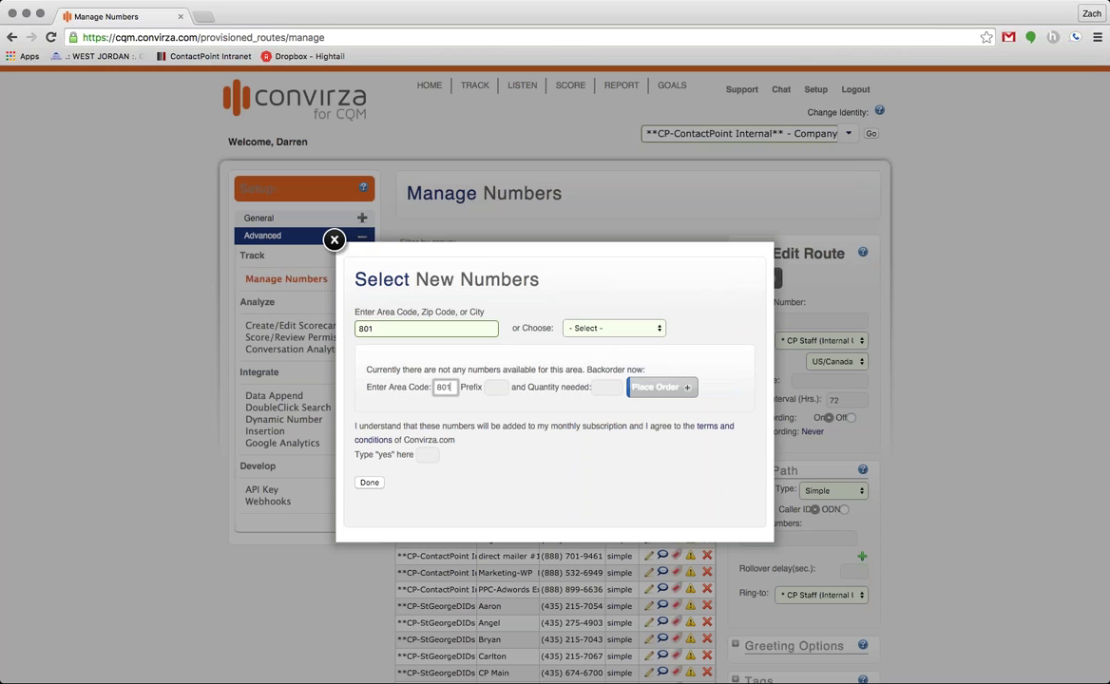
left_click(498, 388)
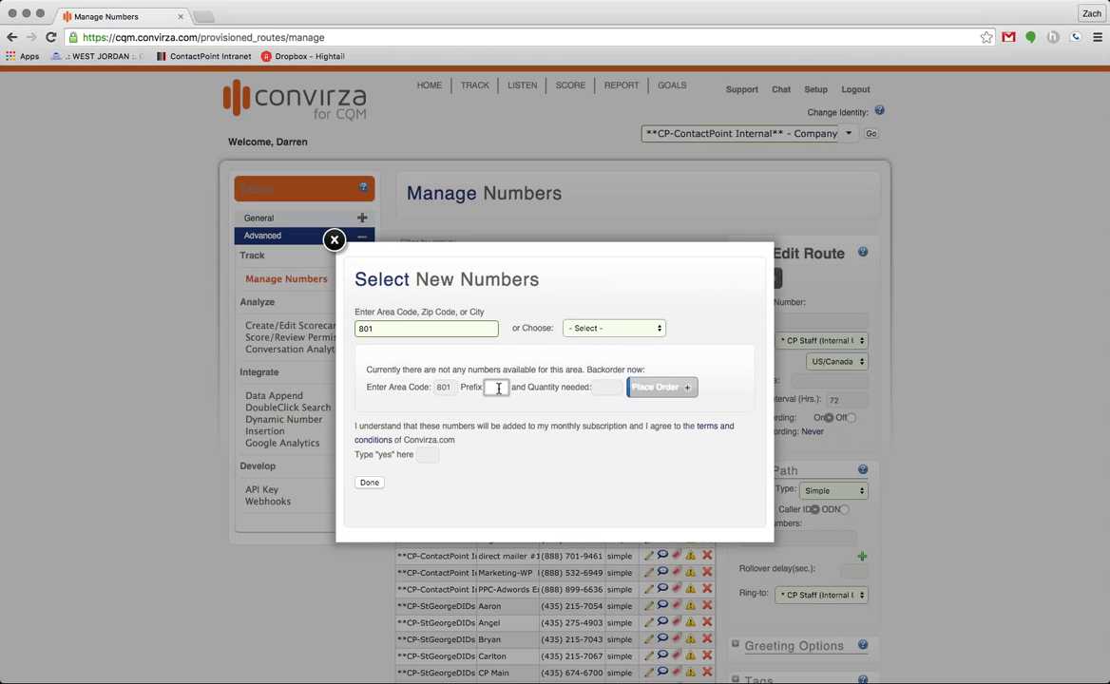
left_click(609, 388)
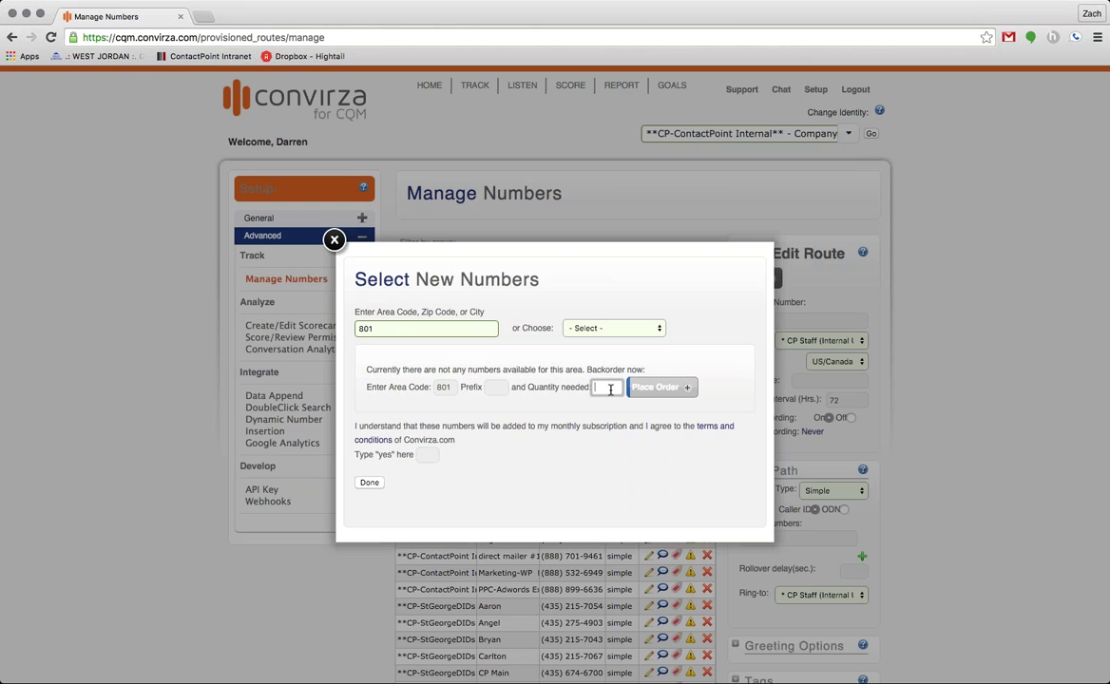
type("5")
left_click(427, 454)
Search for area code 602, select the second available number, and accept the subscription terms with "yes" to finish.
double_click(420, 329)
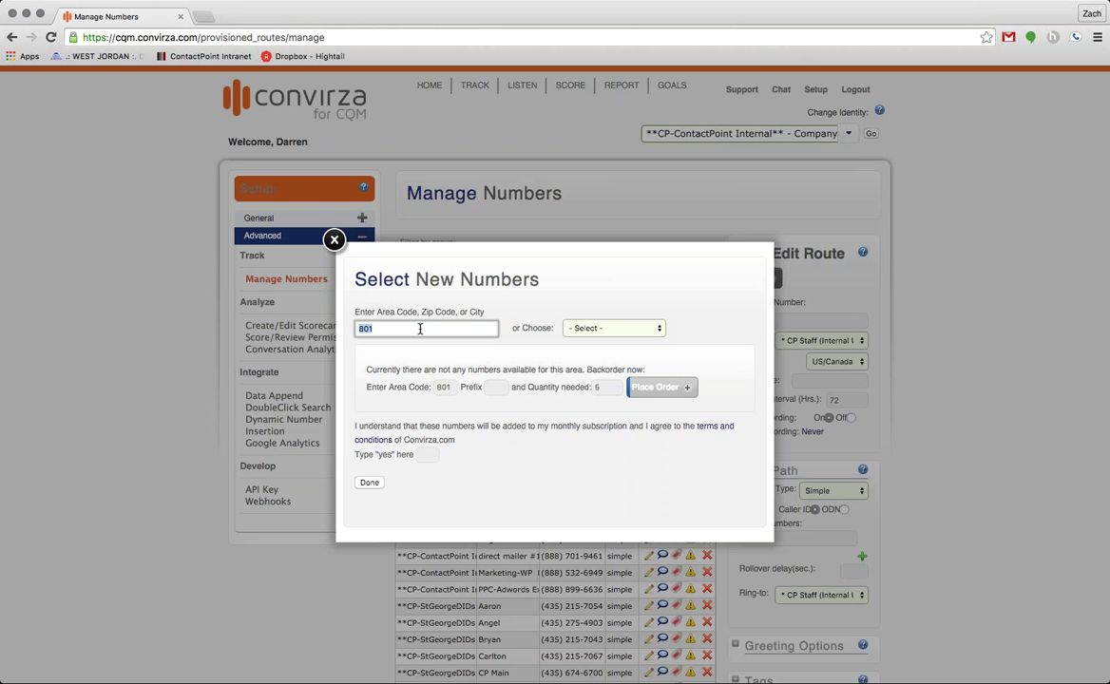
type("602")
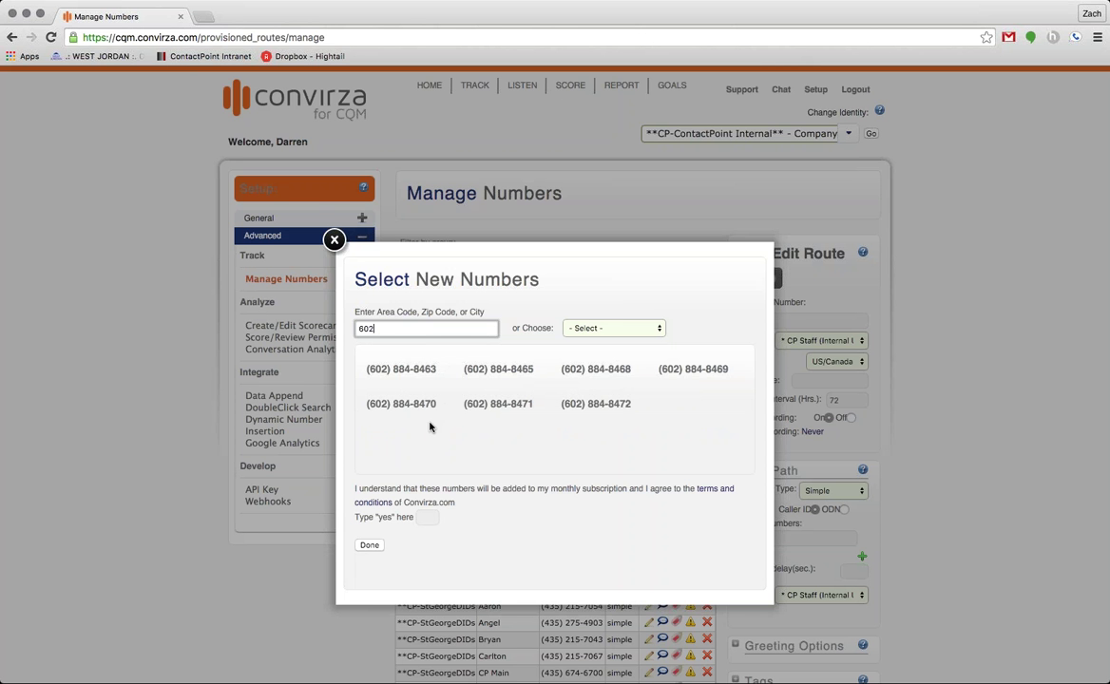
left_click(469, 371)
left_click(433, 518)
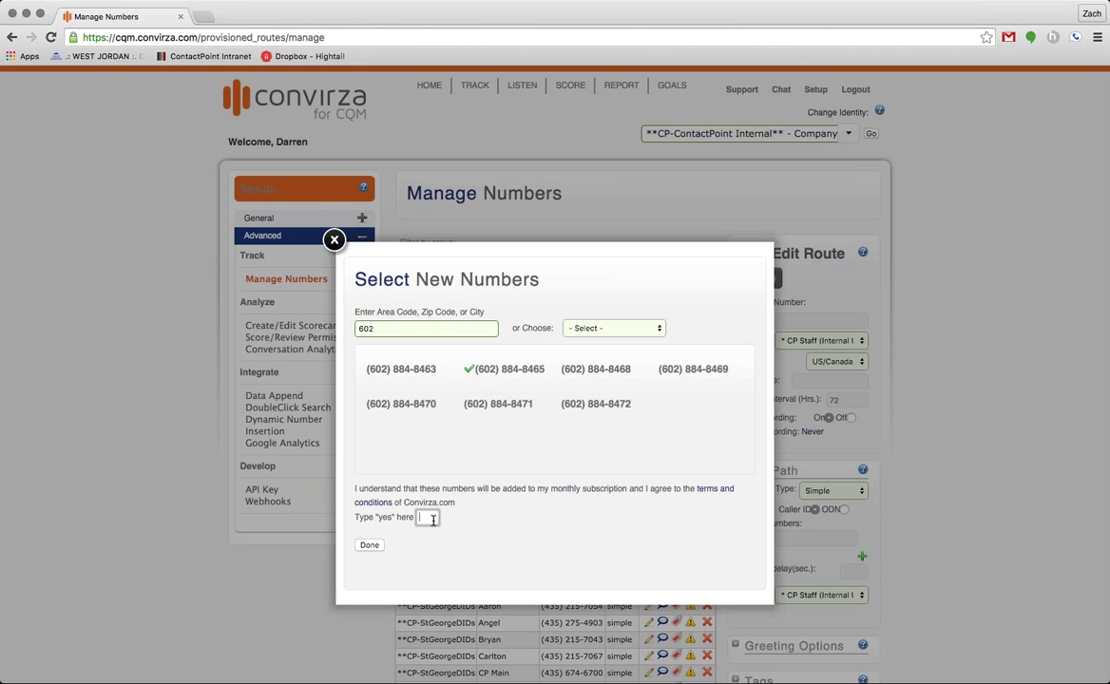
type("yes")
left_click(371, 545)
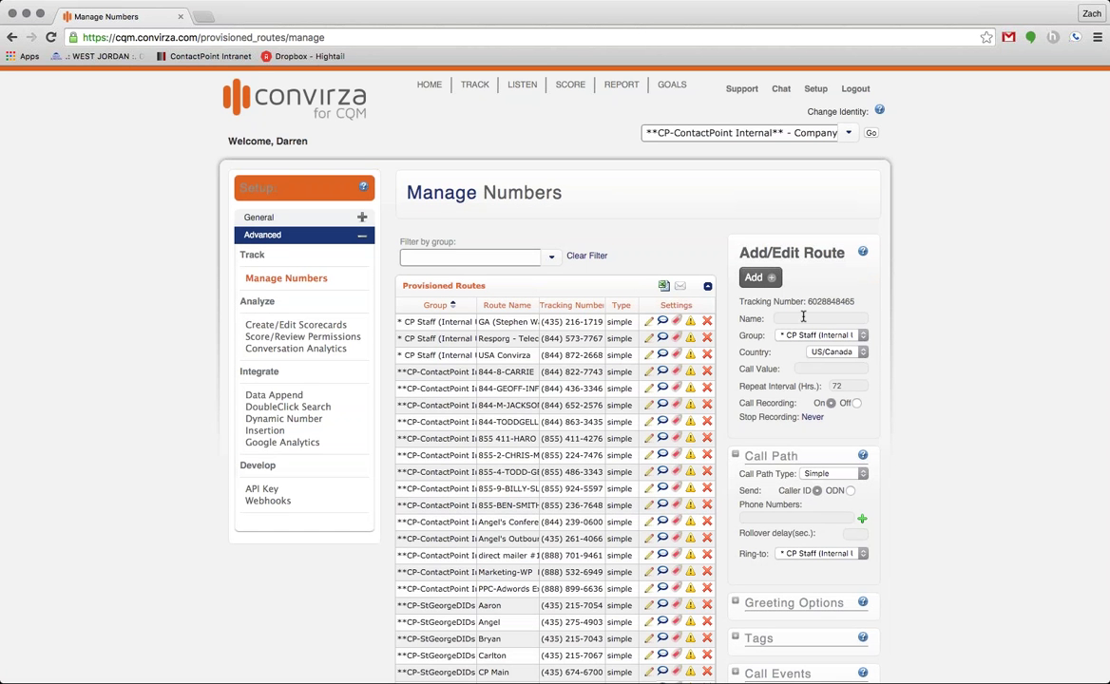
Try "Website" and then "Direct Mail" as the name of the new route.
scroll(808, 308, "down", 1)
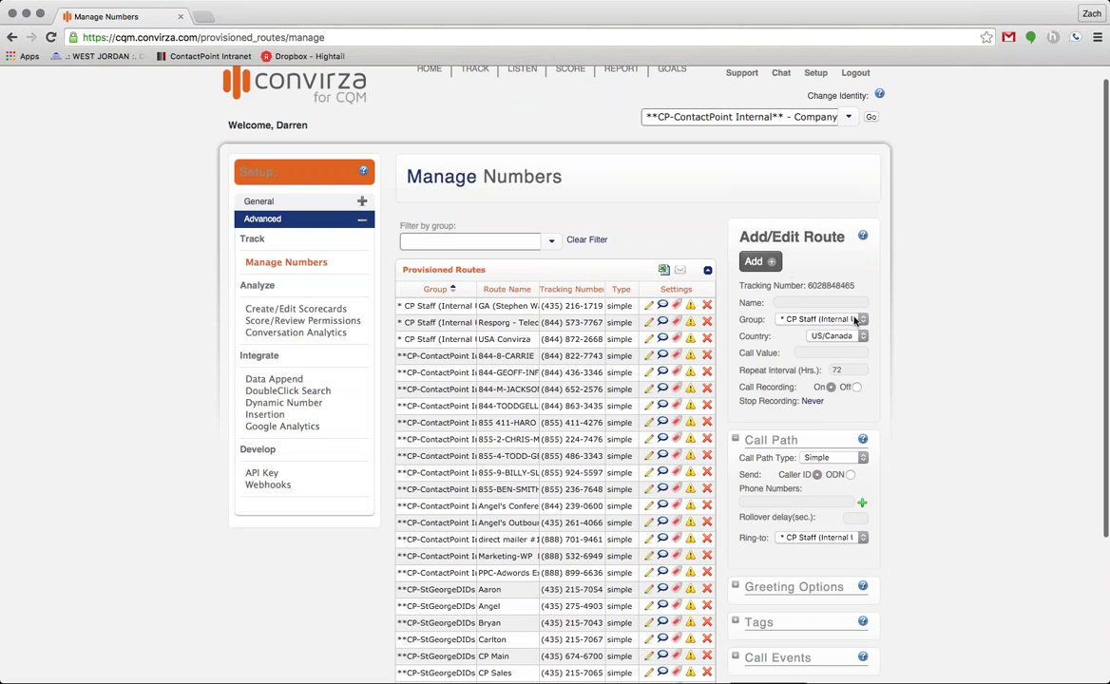
left_click(819, 302)
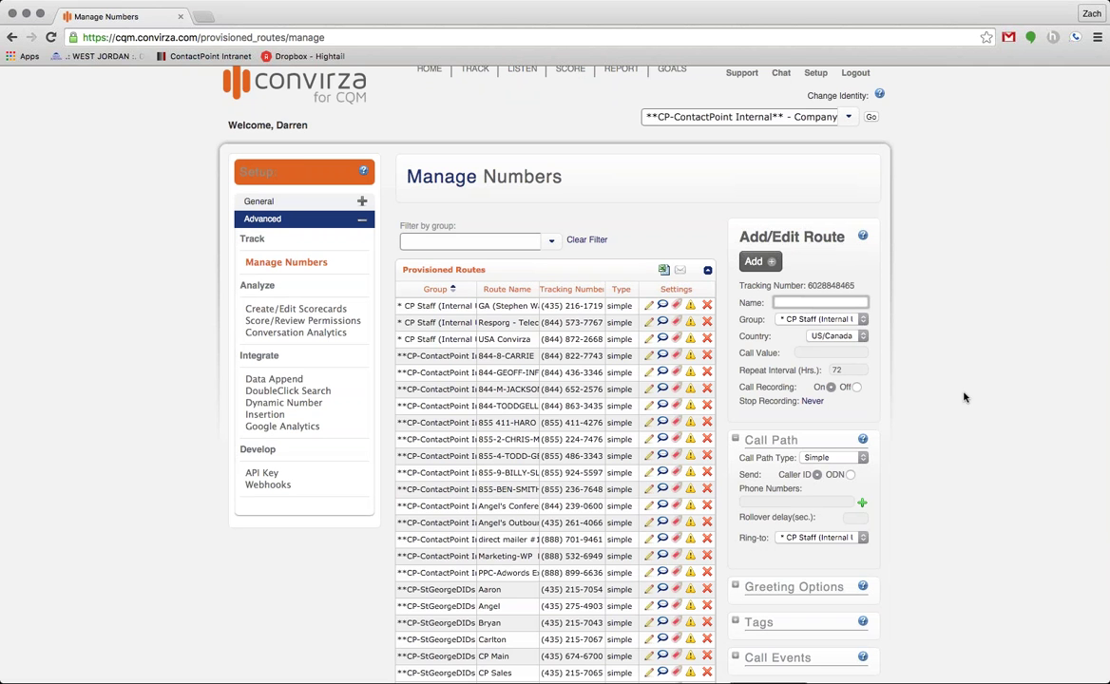
type("Website")
key("super+a")
type("Direct Mail")
Name the route "Store 75" and assign it to the group P - Salt Lake.
key("super+a")
type("Store 75")
left_click(822, 319)
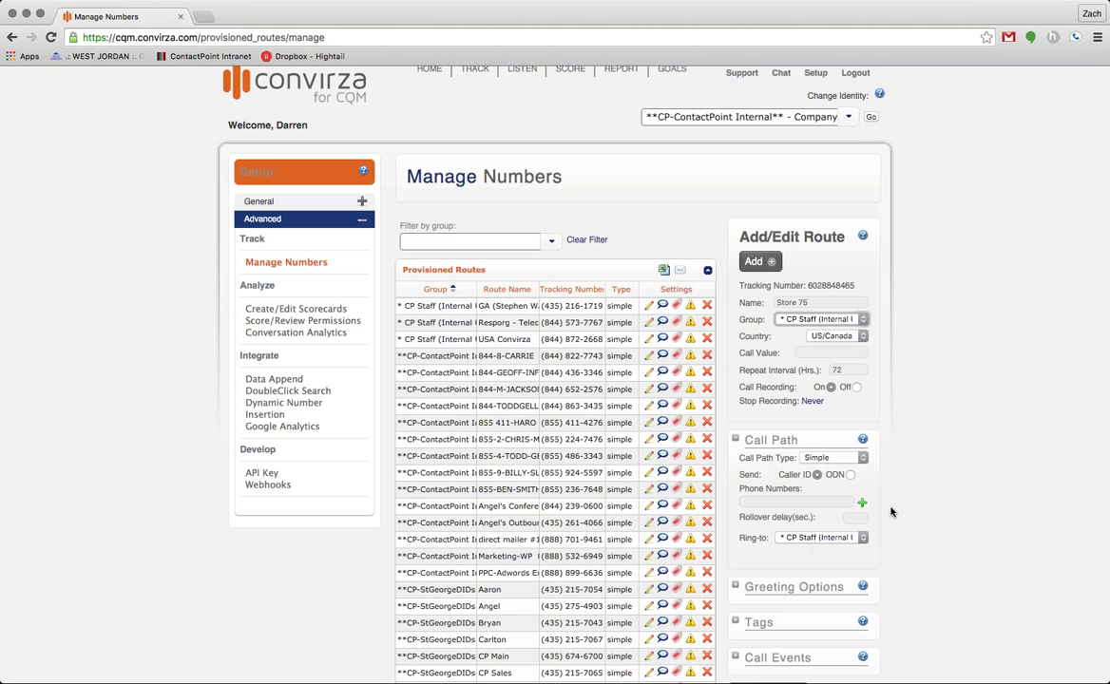
left_click(916, 478)
Keep the country as US/Canada, set the call value to 10, and set the repeat interval to 24 hours.
left_click(821, 337)
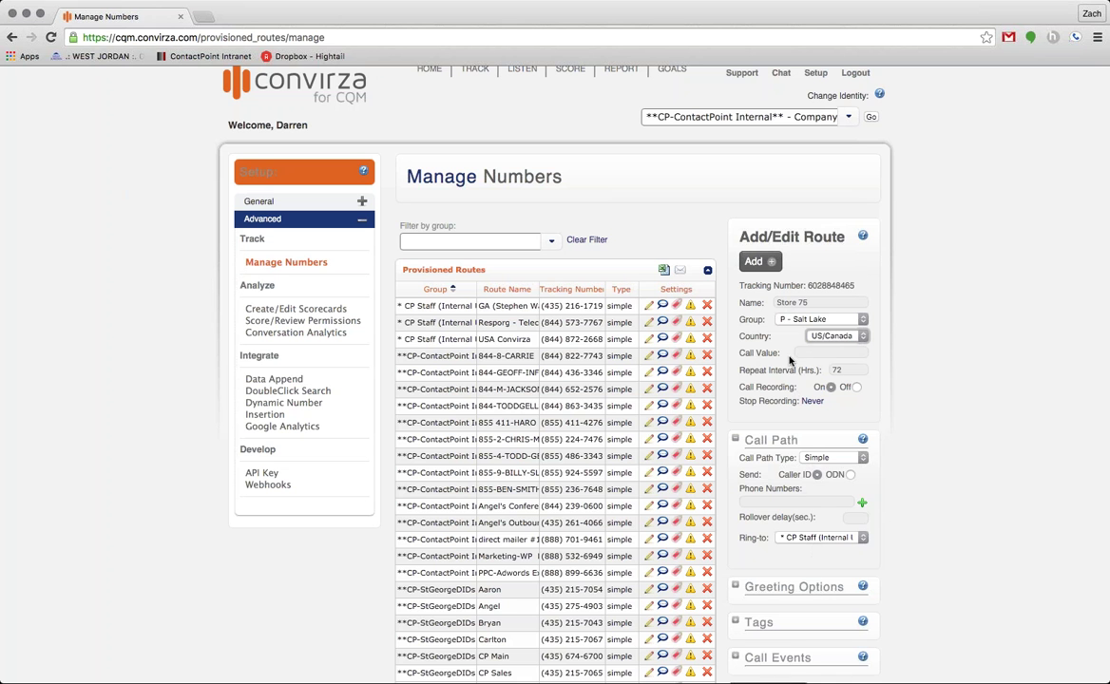
left_click(813, 354)
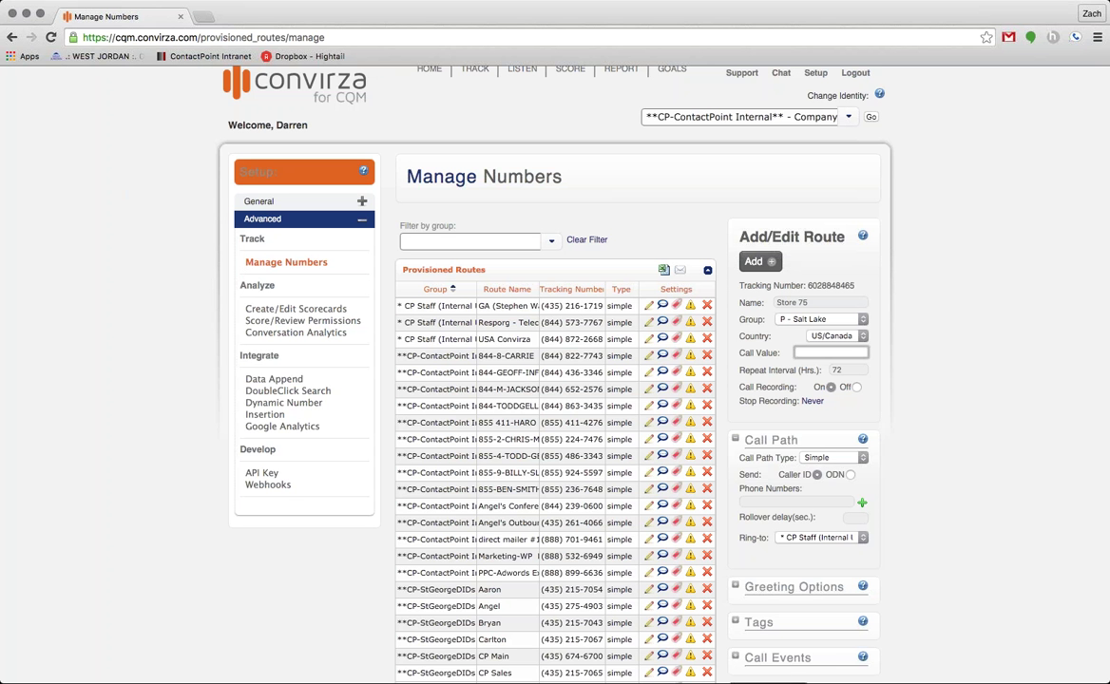
type("10")
left_click(853, 372)
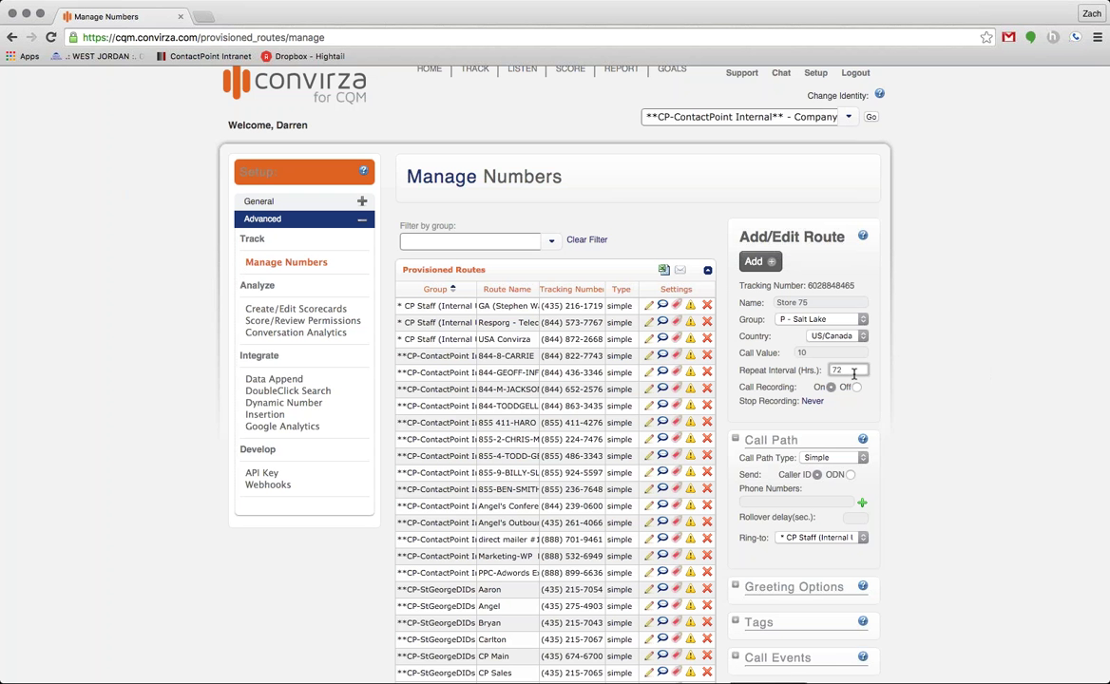
left_click(853, 372)
key("BackSpace")
key("BackSpace")
type("24")
Keep the Simple call path type, set Ring-to to P - Salt Lake, and enter the destination phone number.
scroll(916, 408, "down", 3)
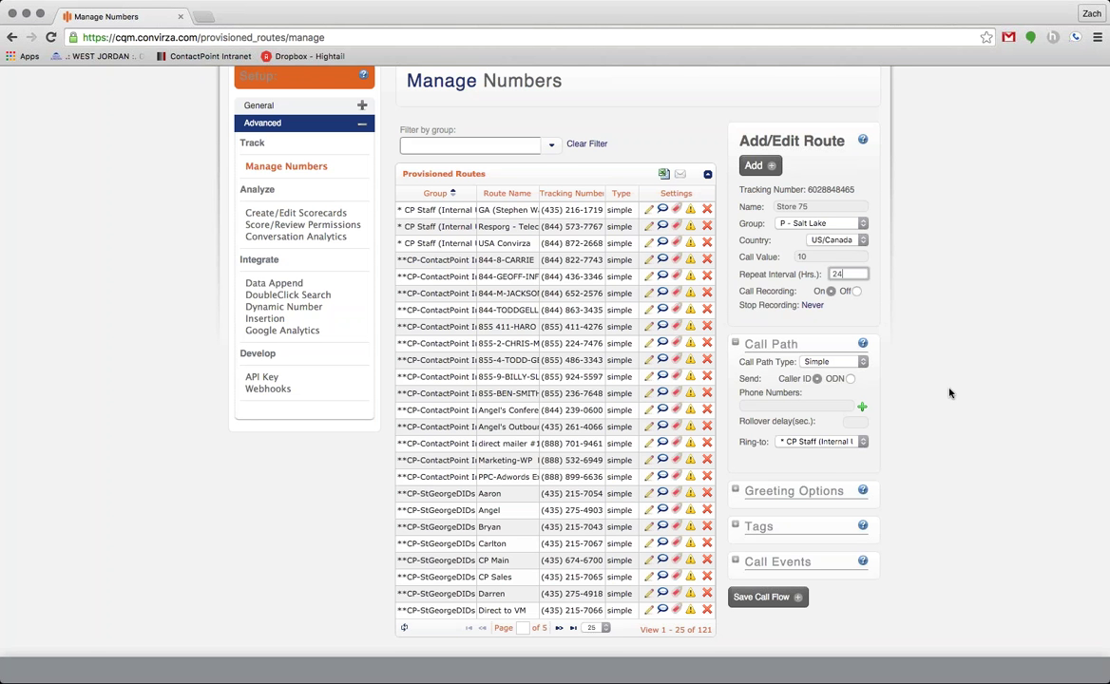
scroll(949, 392, "down", 3)
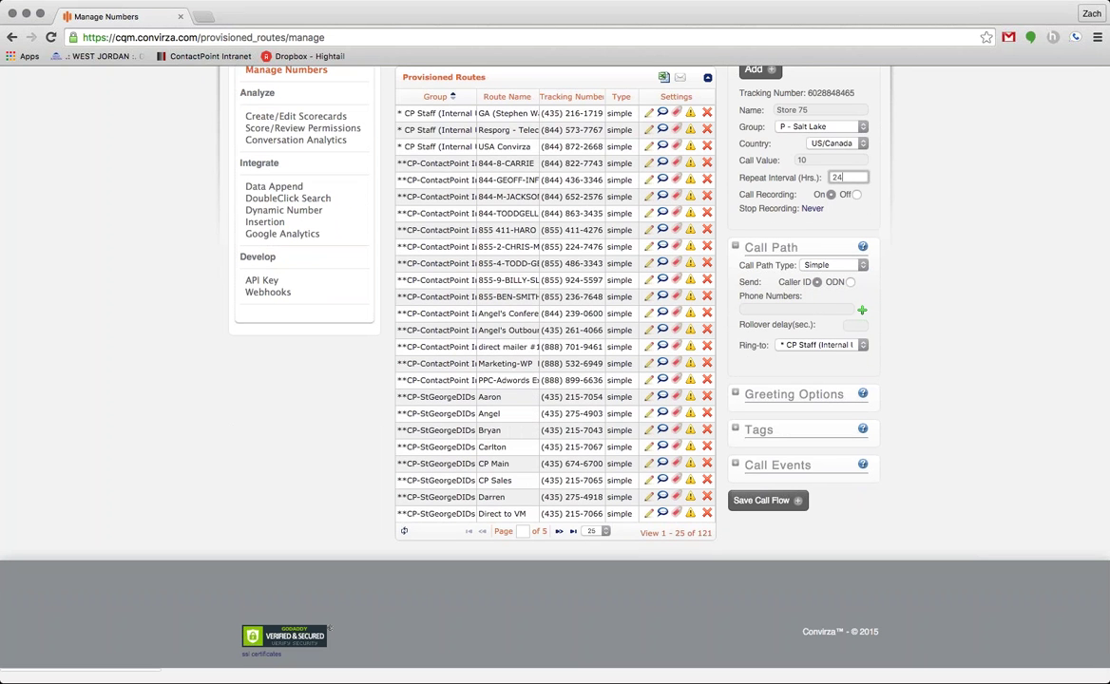
left_click(832, 266)
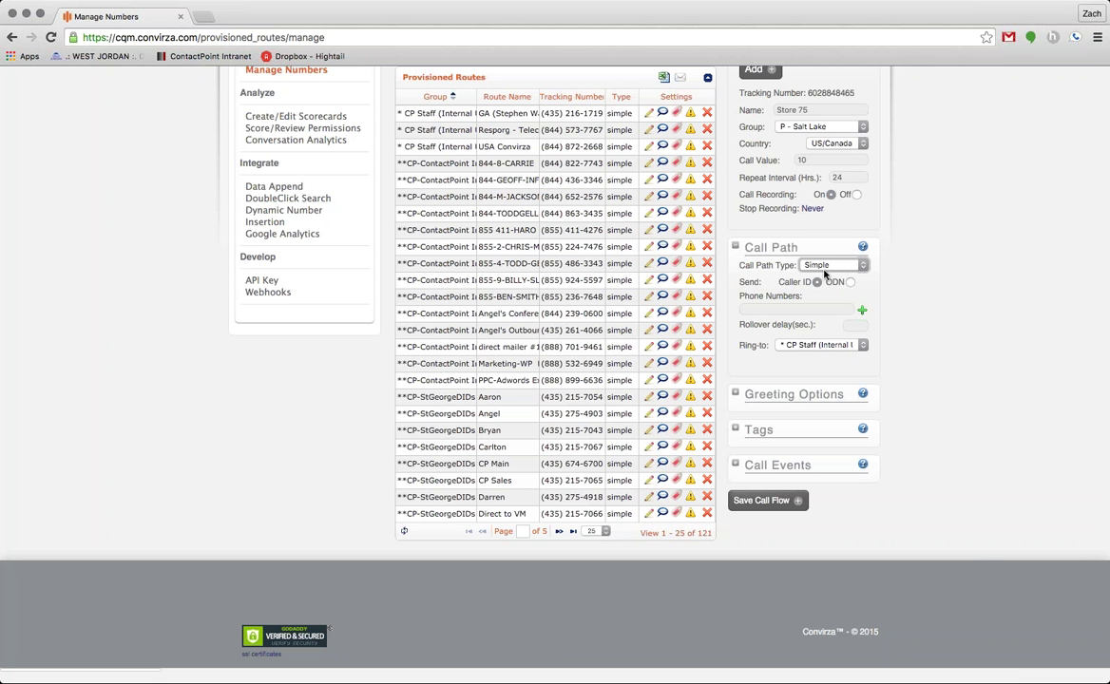
left_click(811, 349)
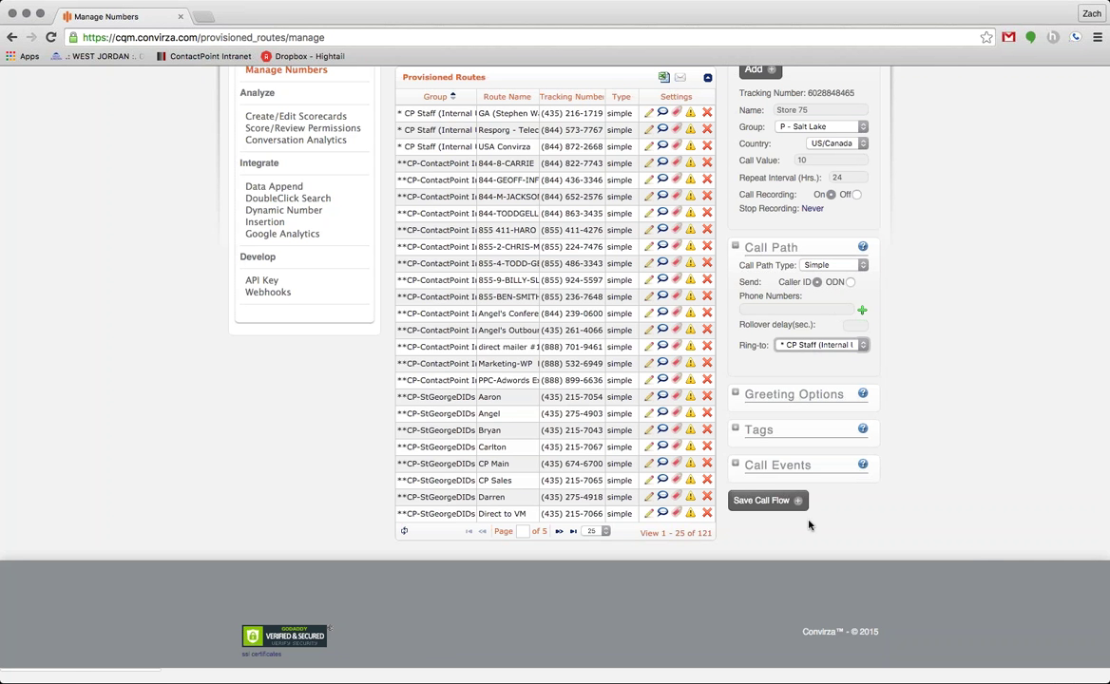
left_click(810, 553)
left_click(798, 311)
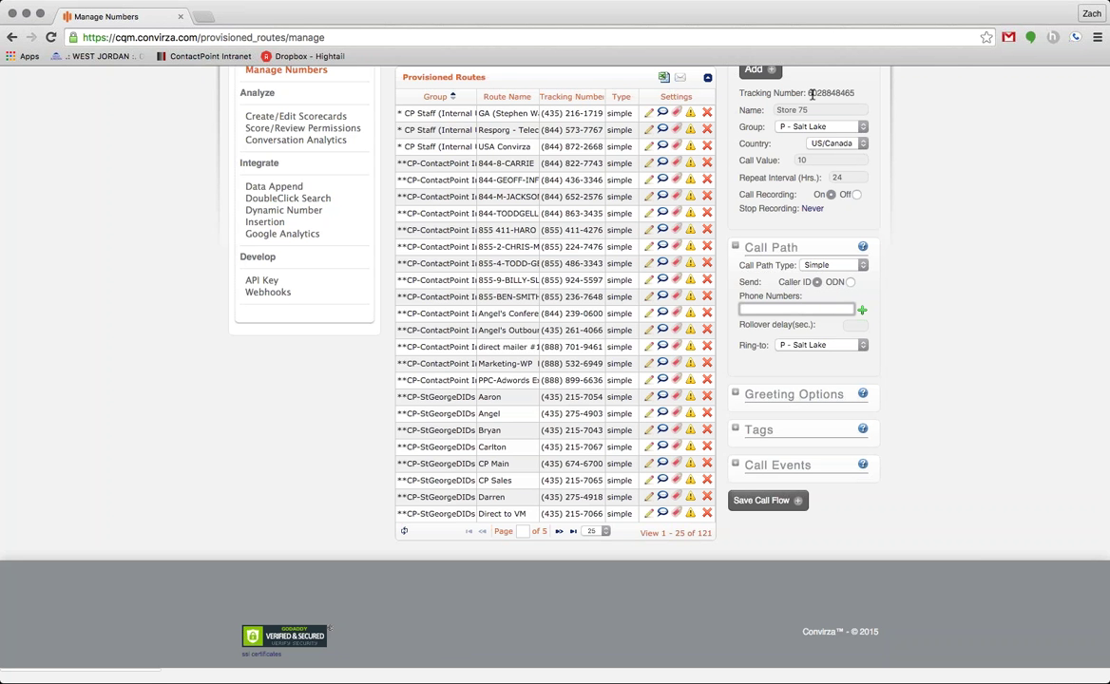
left_click_drag(807, 93, 853, 93)
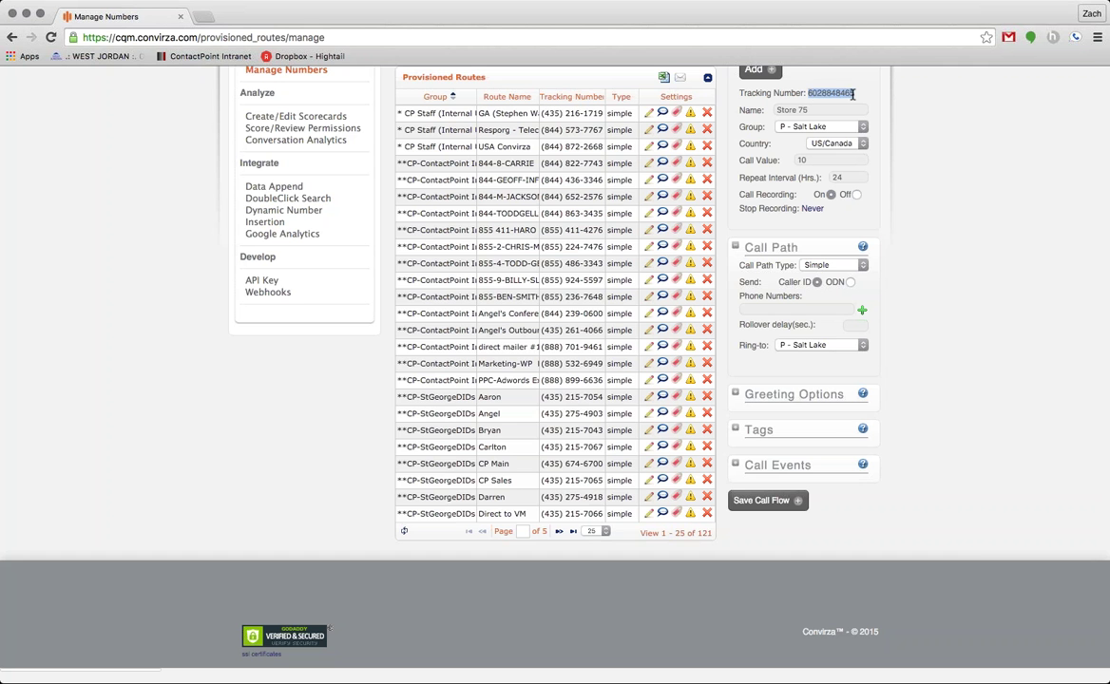
left_click(803, 311)
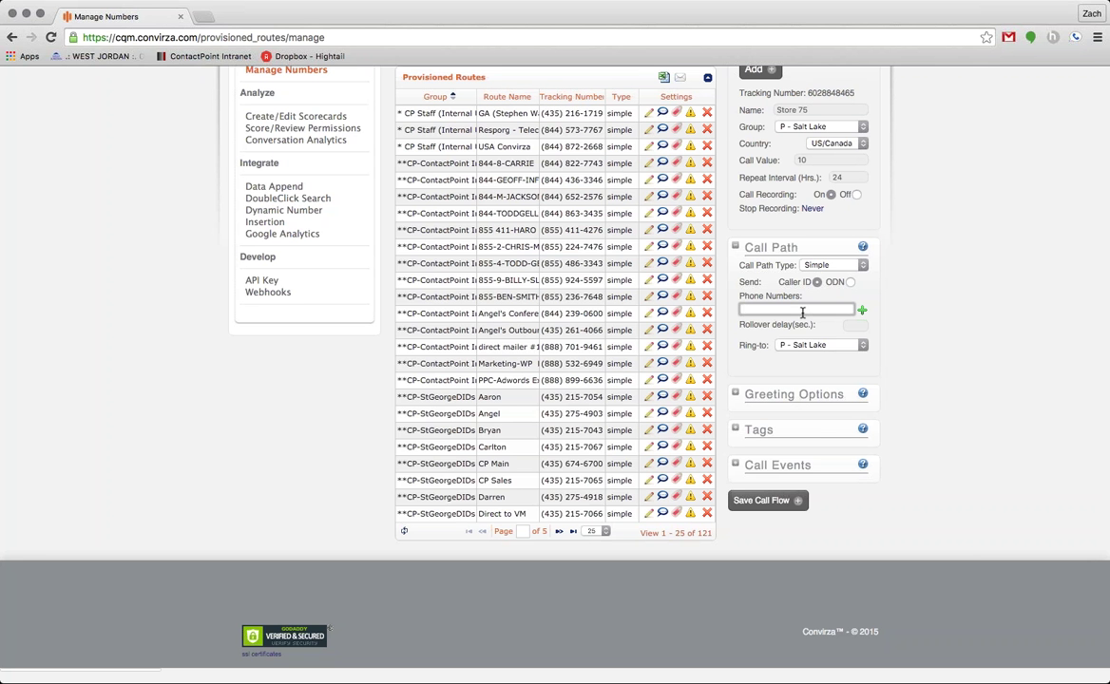
type("8015551212")
Examine the greeting options, including the greeting recording field, and play the call recording disclaimer before returning to Manage Numbers.
left_click(735, 393)
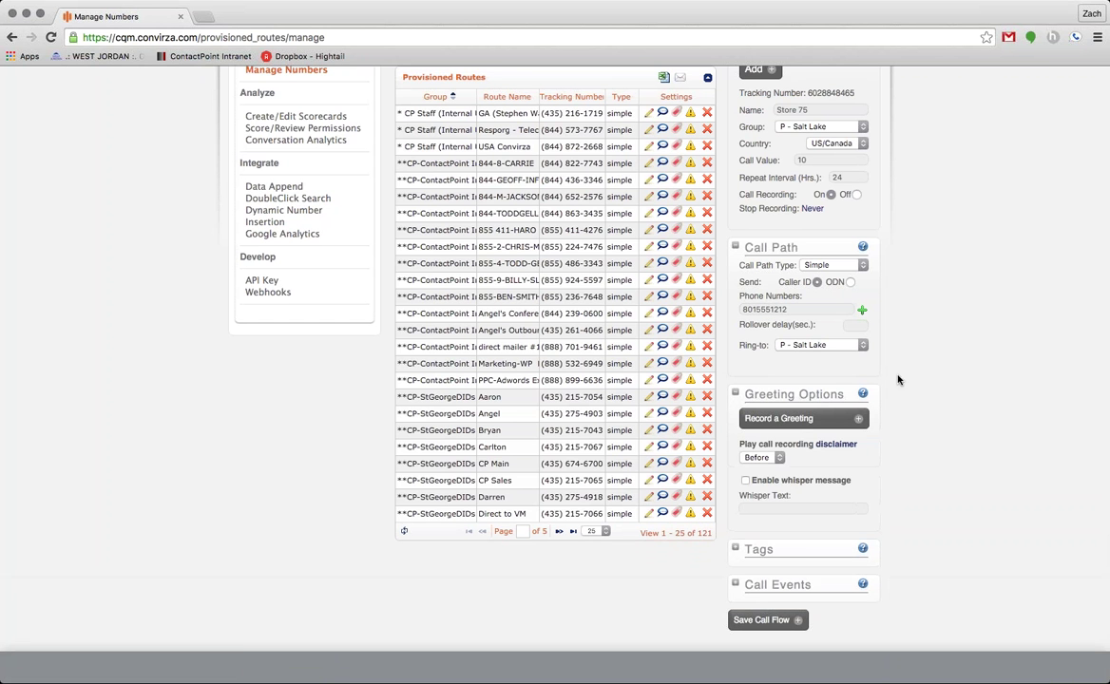
scroll(836, 396, "down", 2)
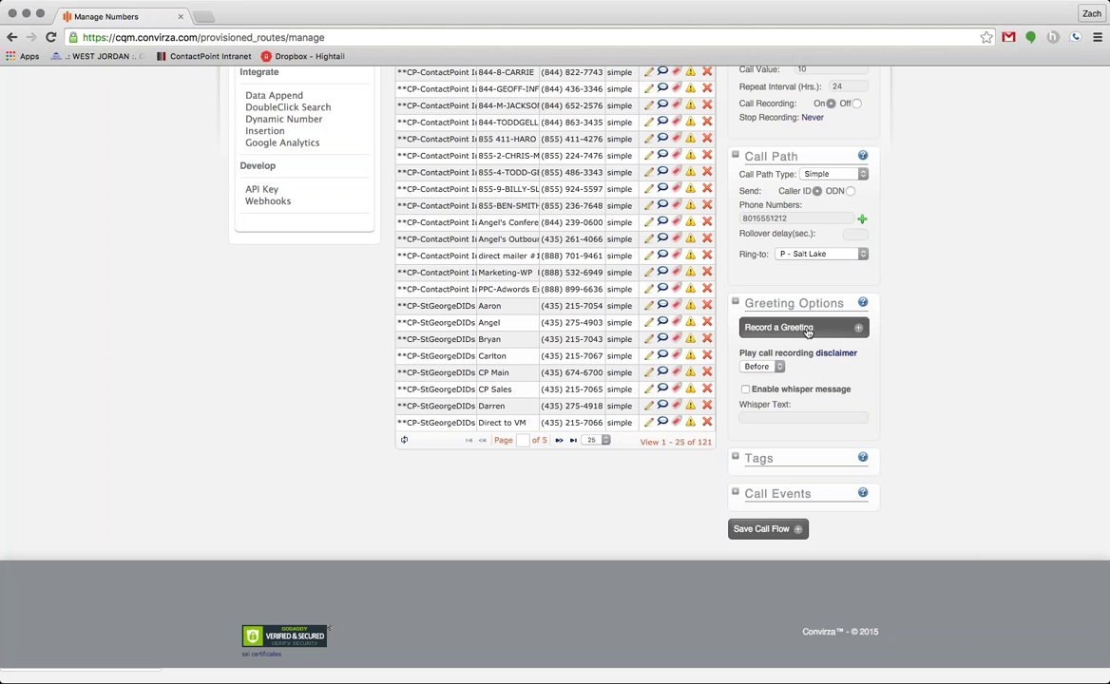
left_click(808, 329)
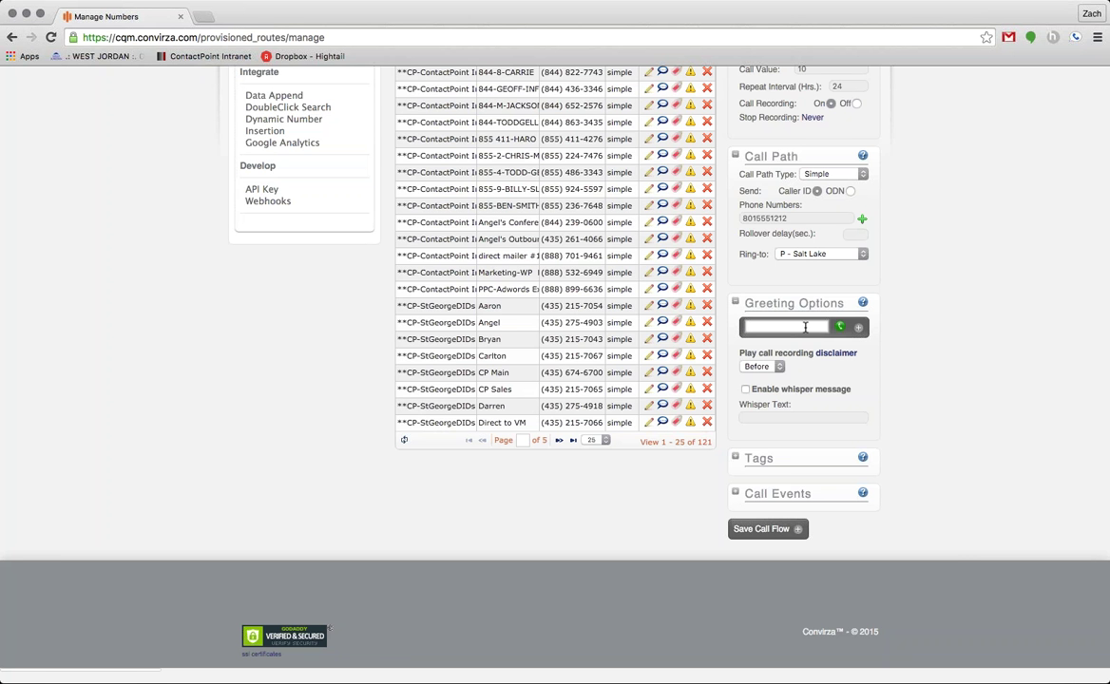
left_click(848, 354)
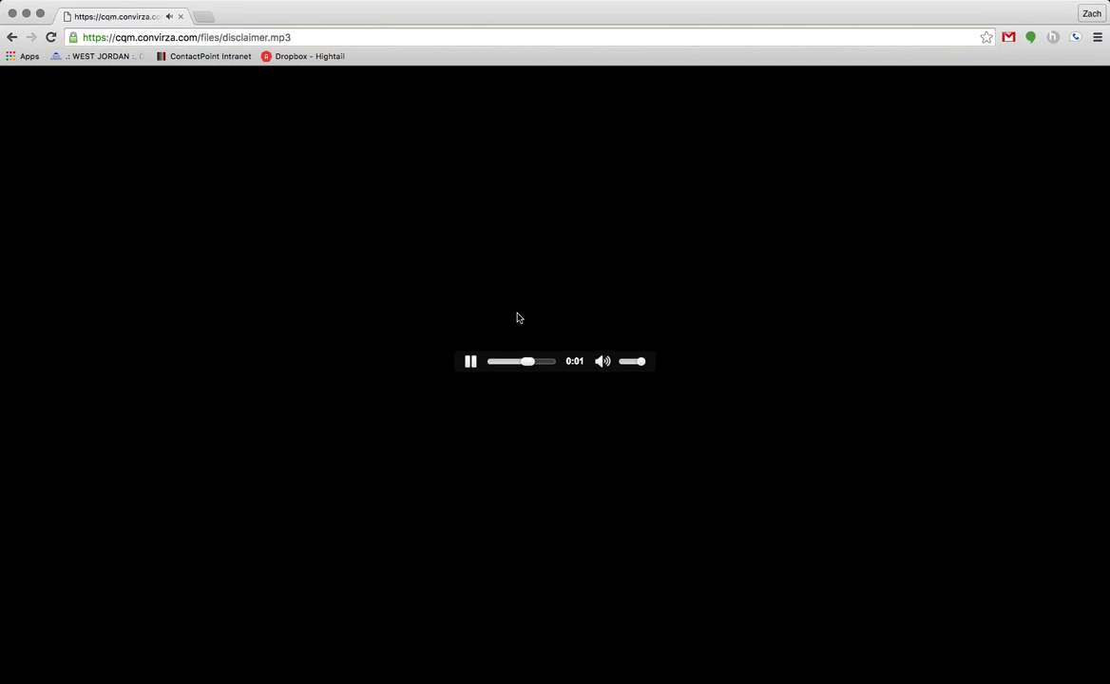
left_click(13, 37)
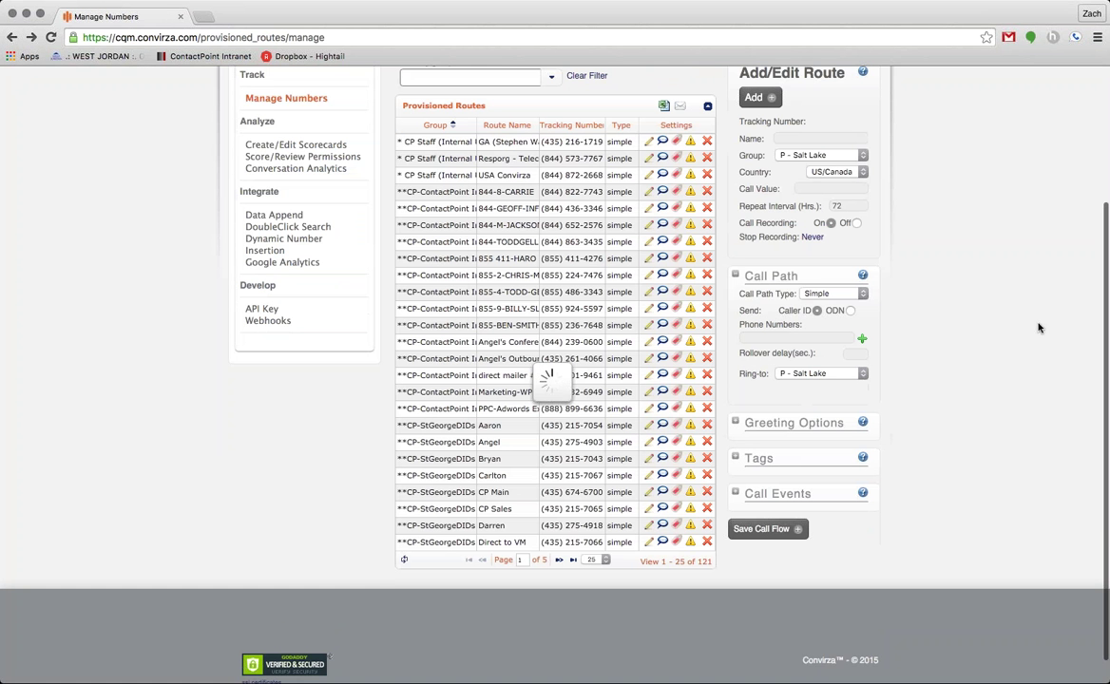
Enter the destination phone number in the call path again and expand the greeting options.
scroll(867, 322, "down", 1)
left_click(823, 308)
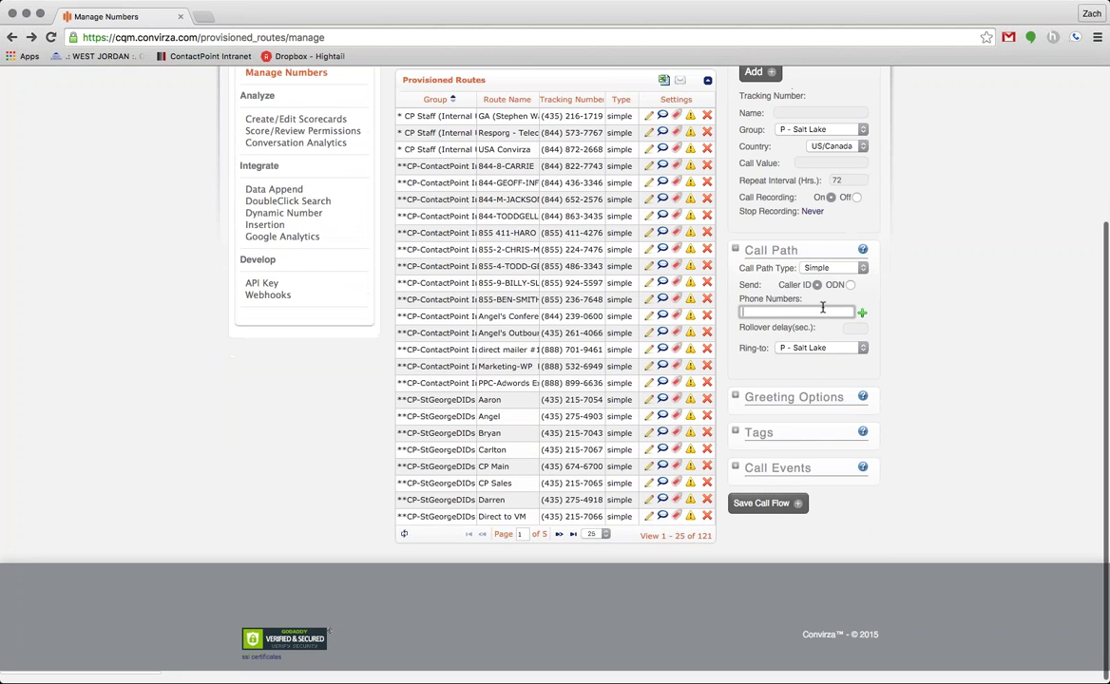
type("8015551212")
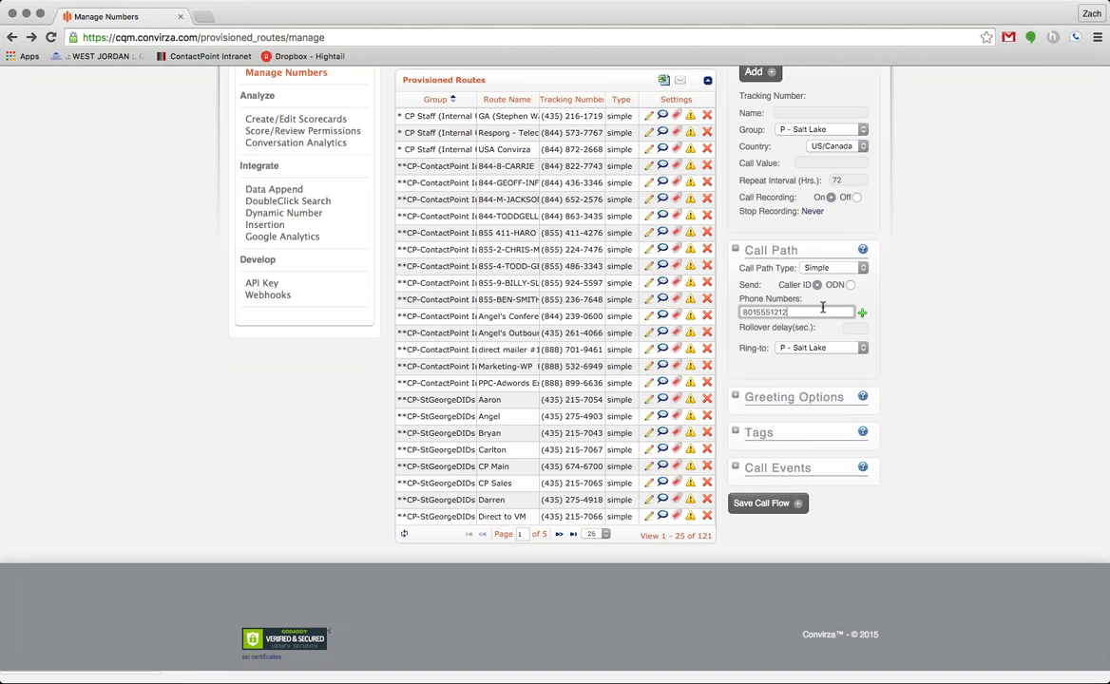
left_click(734, 397)
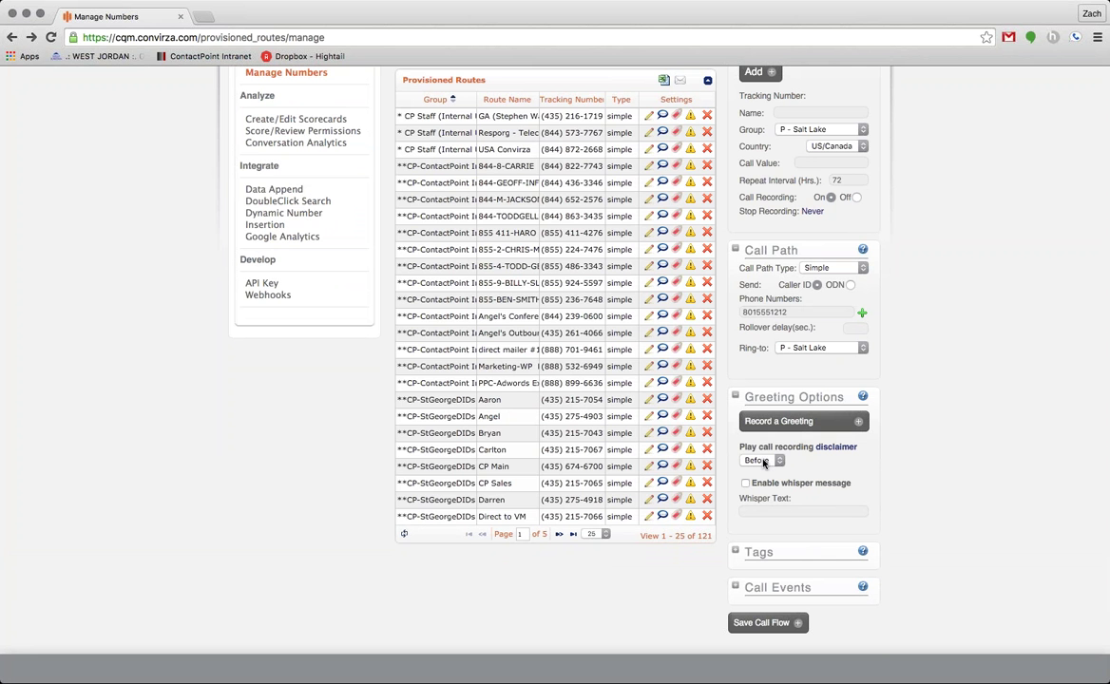
Keep the call recording disclaimer playing Before and name the route Website.
left_click(766, 461)
scroll(878, 505, "down", 2)
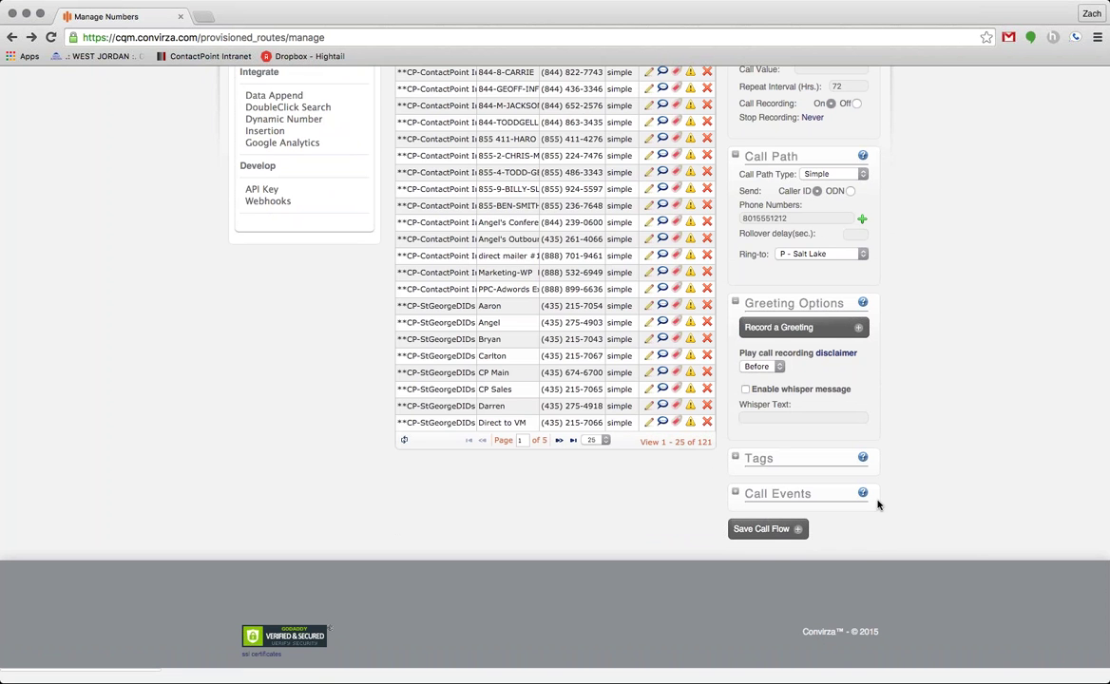
scroll(879, 505, "up", 5)
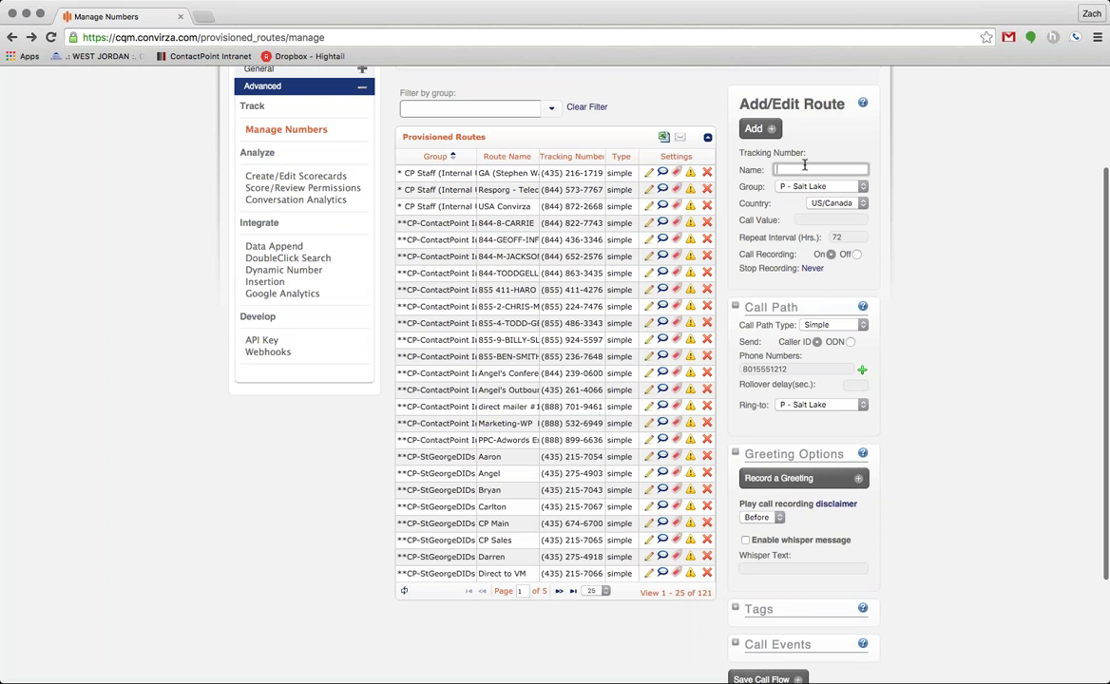
left_click(804, 168)
type("Website")
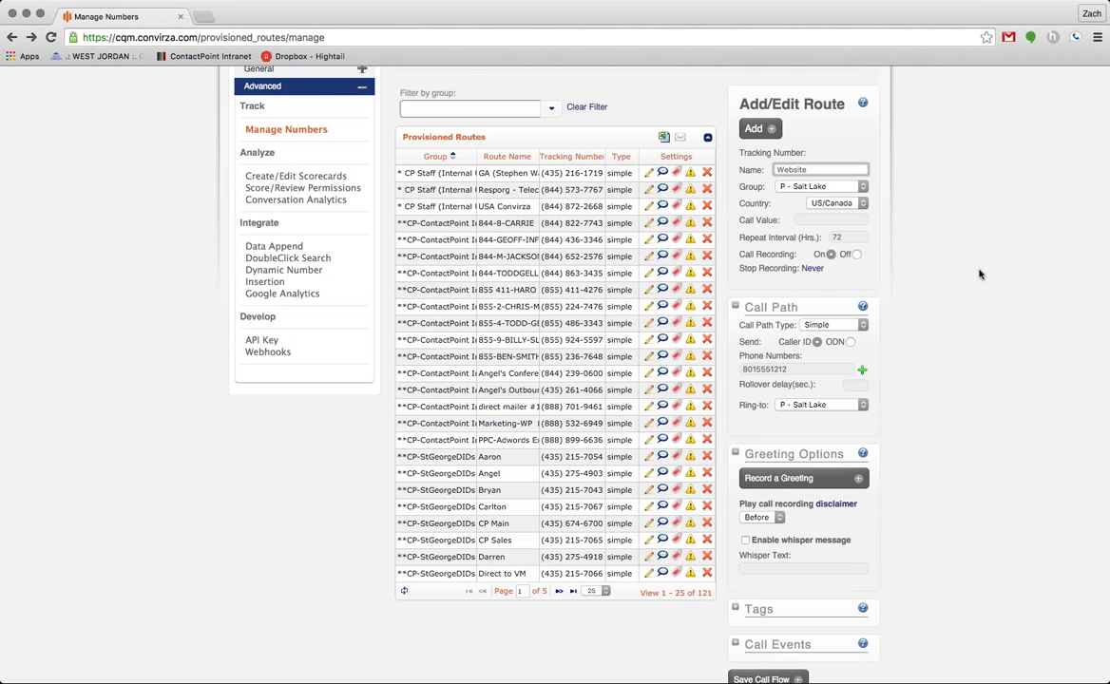
Check the whisper text field without filling it, expand the Tags section and assign the from Website tag.
scroll(974, 317, "down", 5)
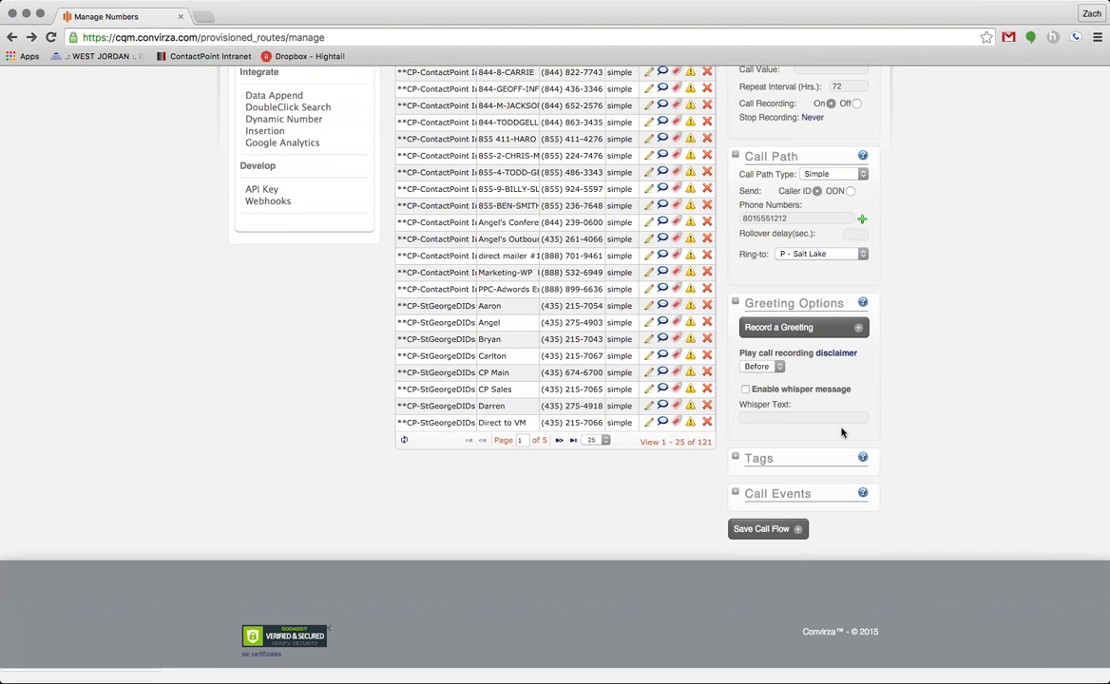
left_click(744, 417)
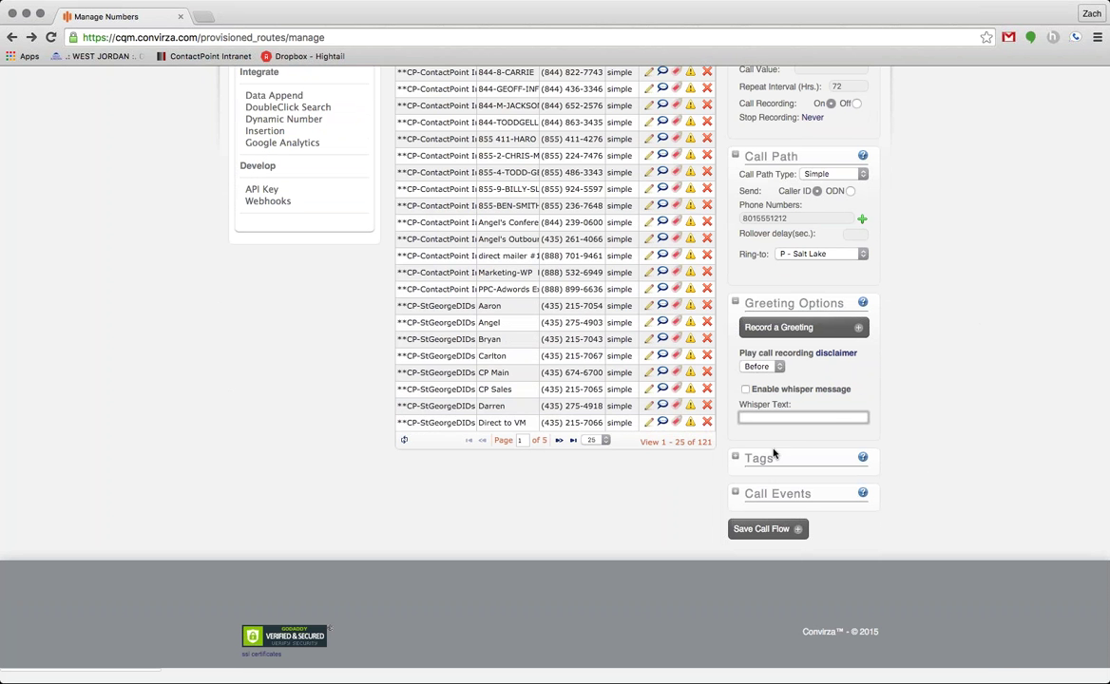
left_click(735, 459)
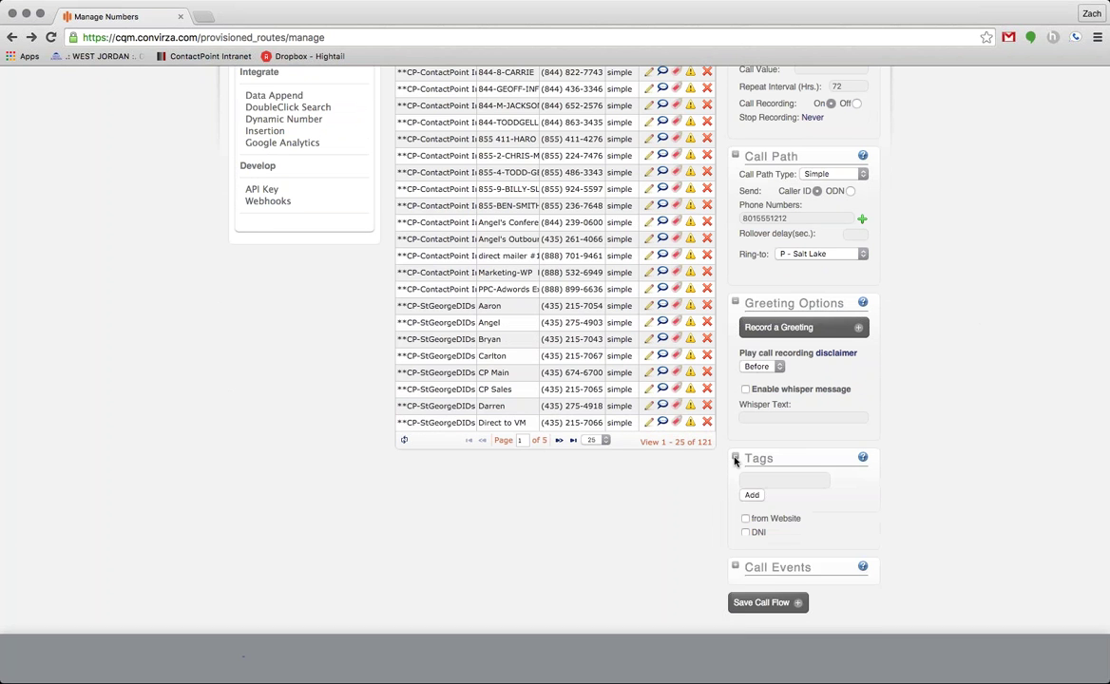
scroll(920, 510, "down", 1)
scroll(920, 511, "down", 1)
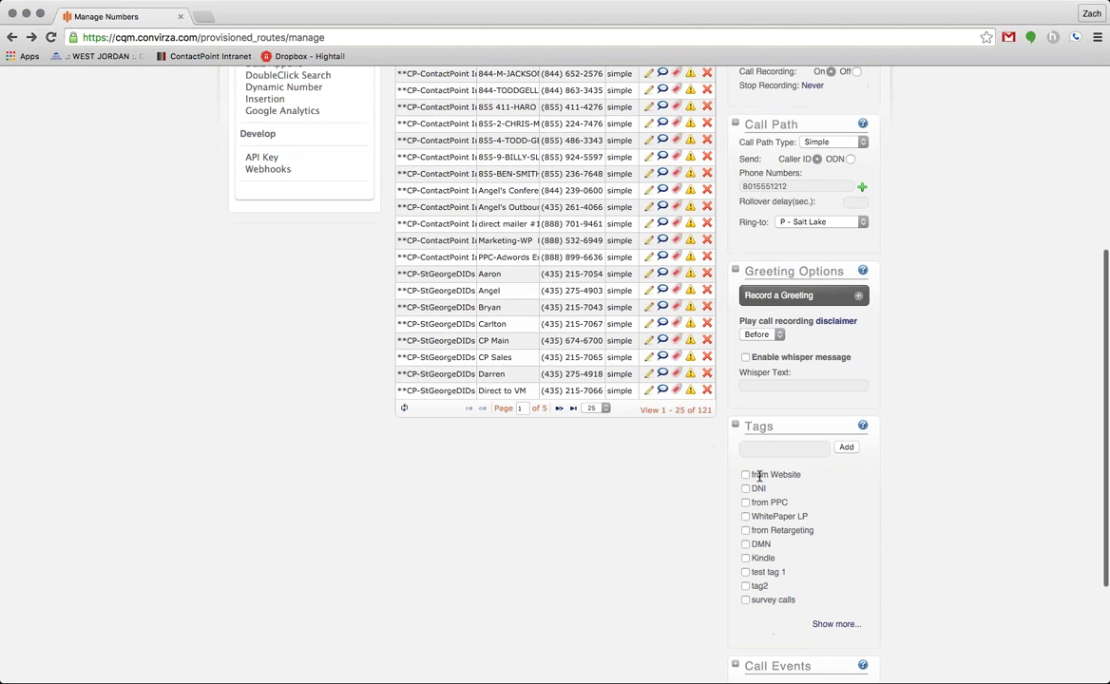
left_click(745, 474)
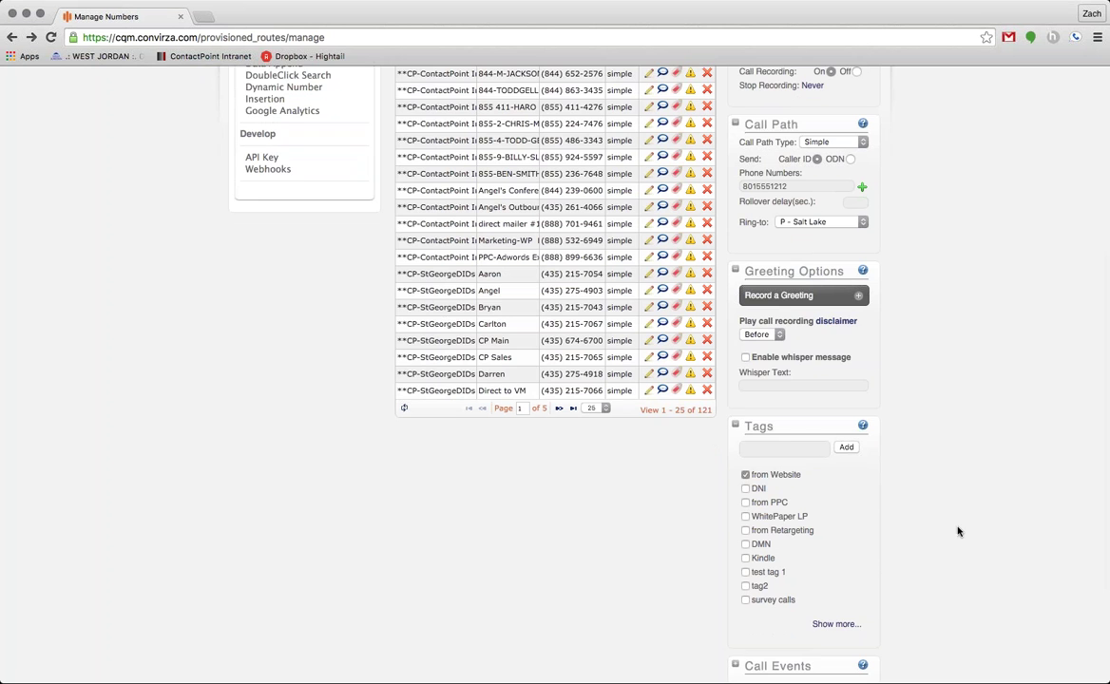
scroll(959, 527, "down", 2)
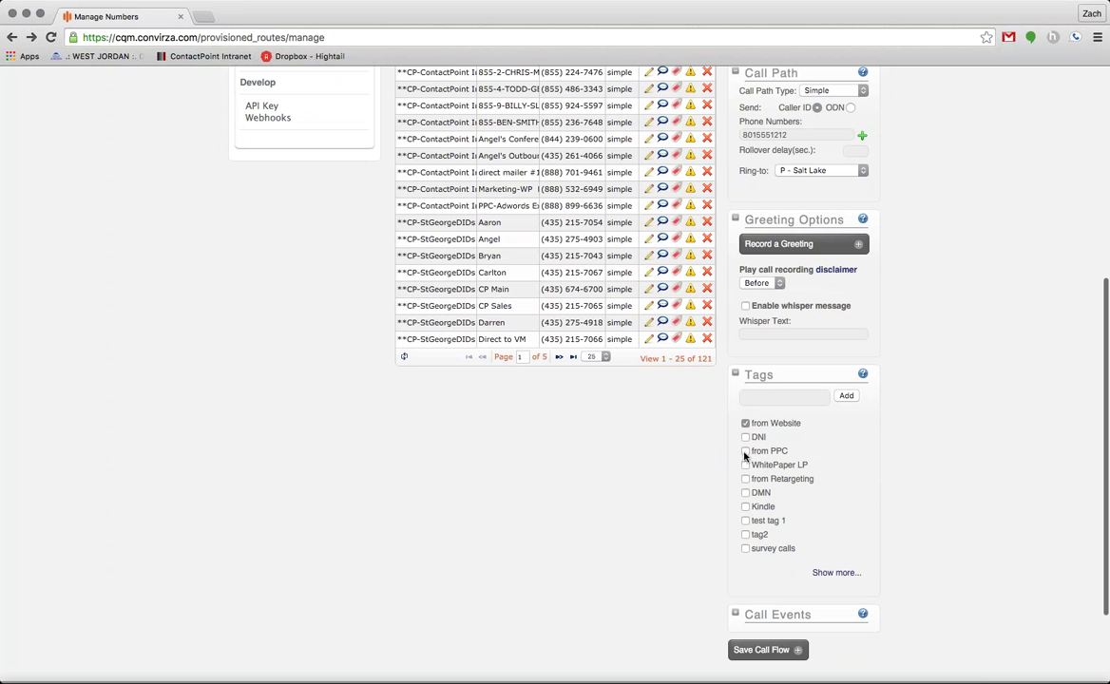
Replace the from Website tag with from PPC and enter Joe's tire shop as a new tag name.
left_click(745, 453)
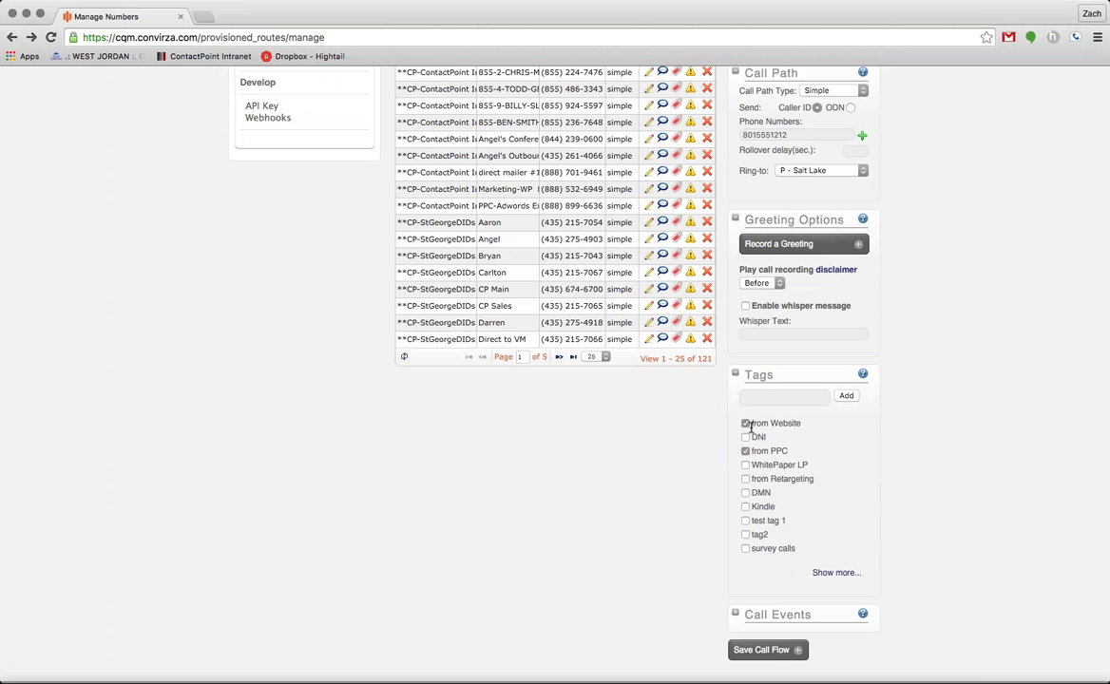
left_click(745, 424)
left_click(769, 396)
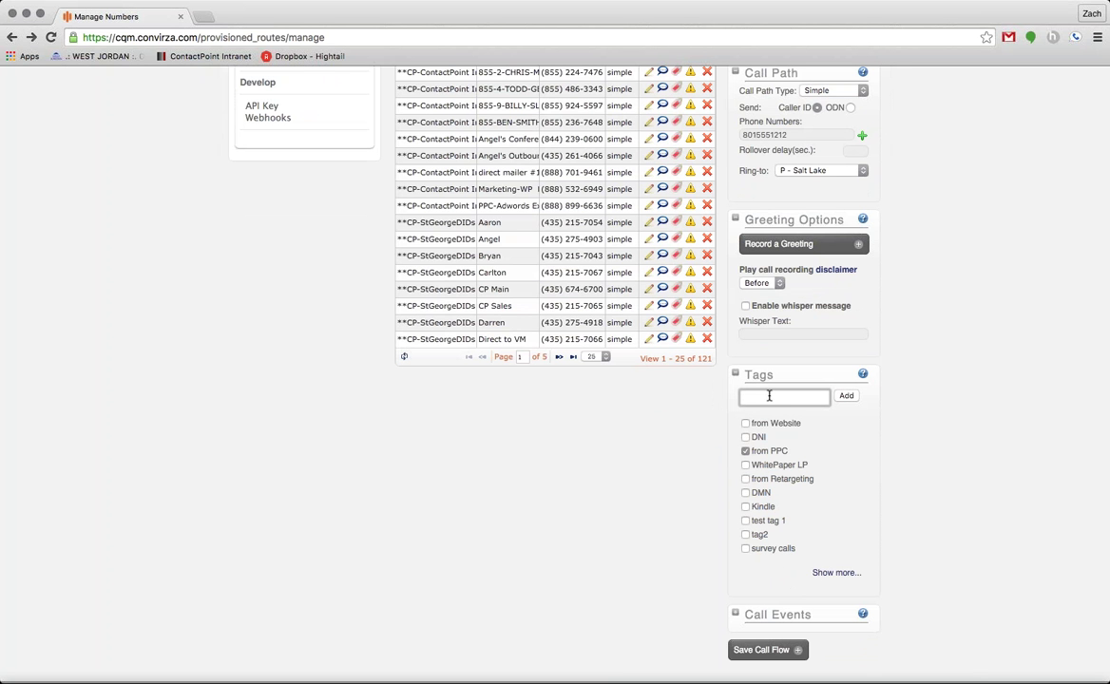
type("Joe's tire shop")
Expand Call Events and examine the notification email field and the available post-call actions, leaving the action at NONE.
scroll(924, 498, "down", 2)
scroll(925, 499, "down", 1)
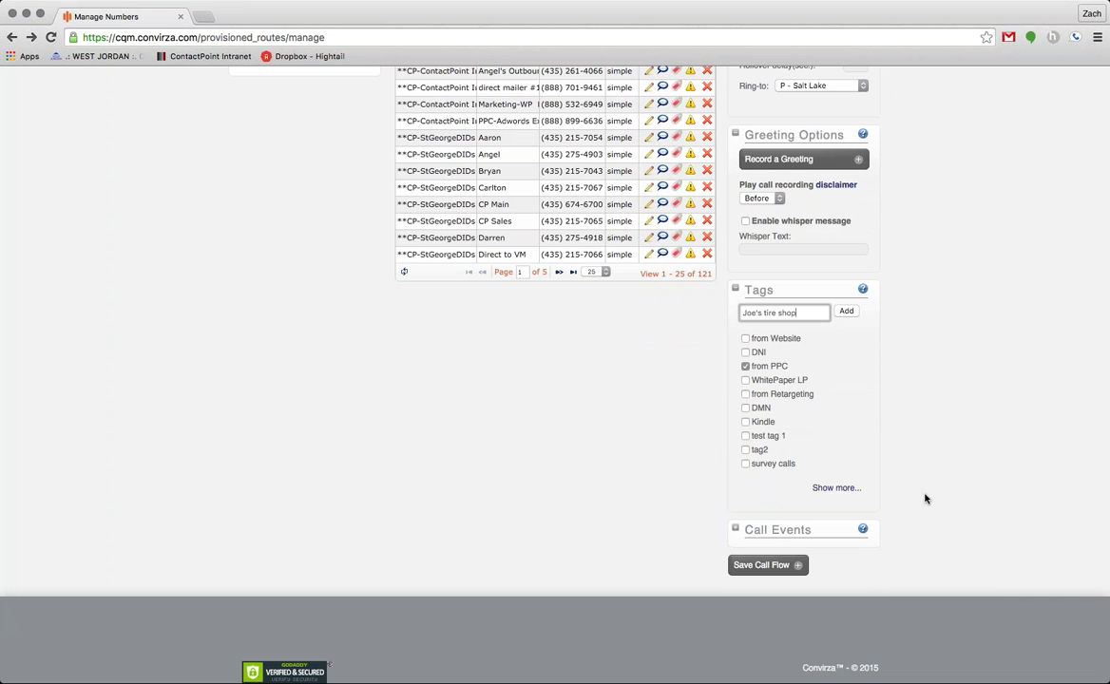
scroll(924, 498, "down", 1)
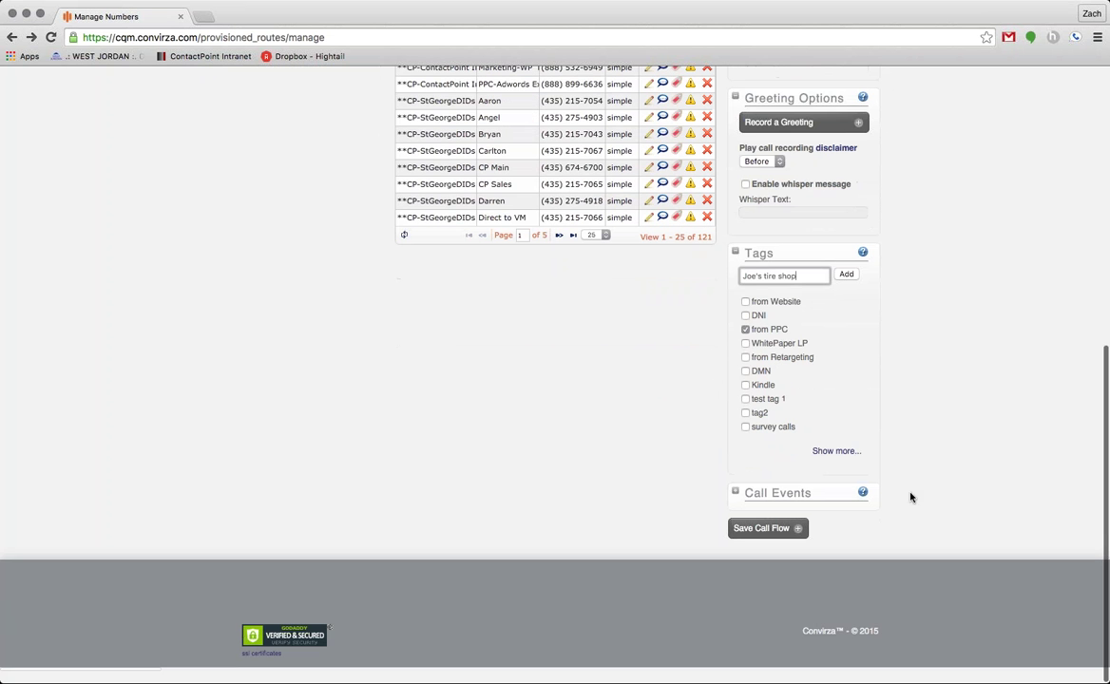
left_click(735, 494)
scroll(952, 528, "down", 5)
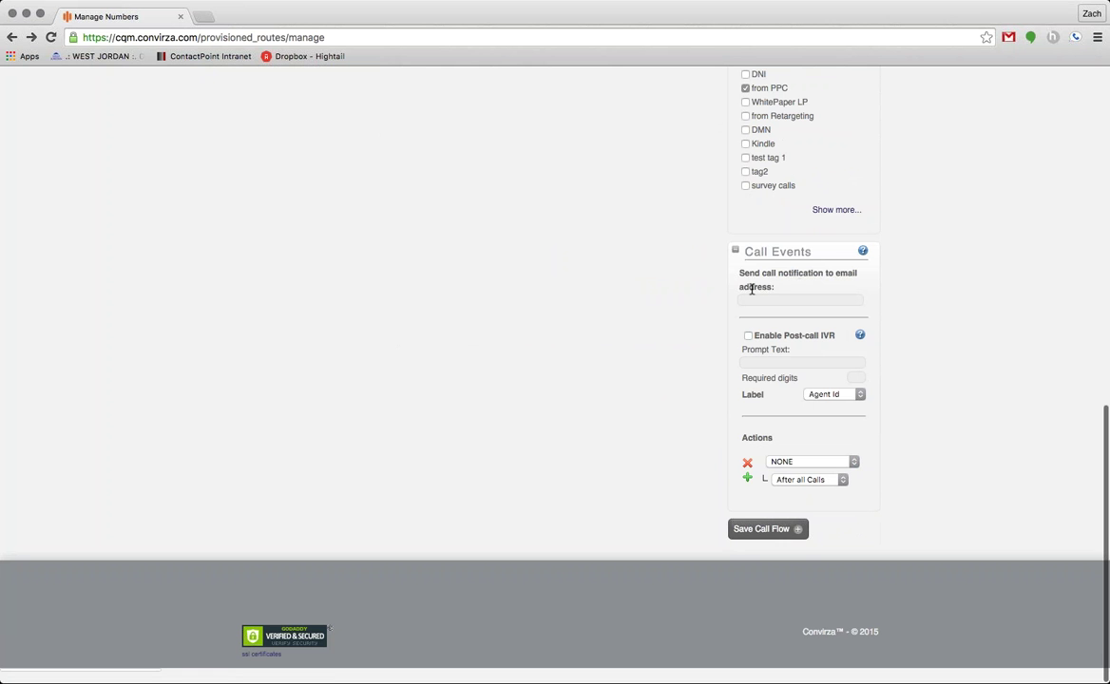
left_click(771, 302)
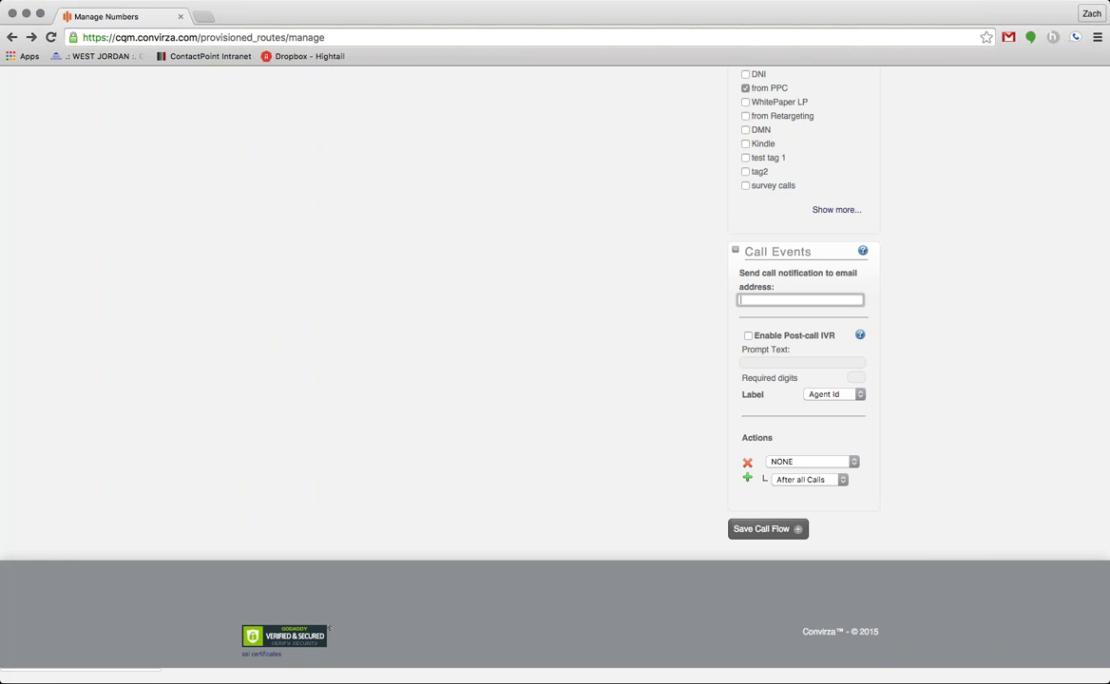
left_click(796, 461)
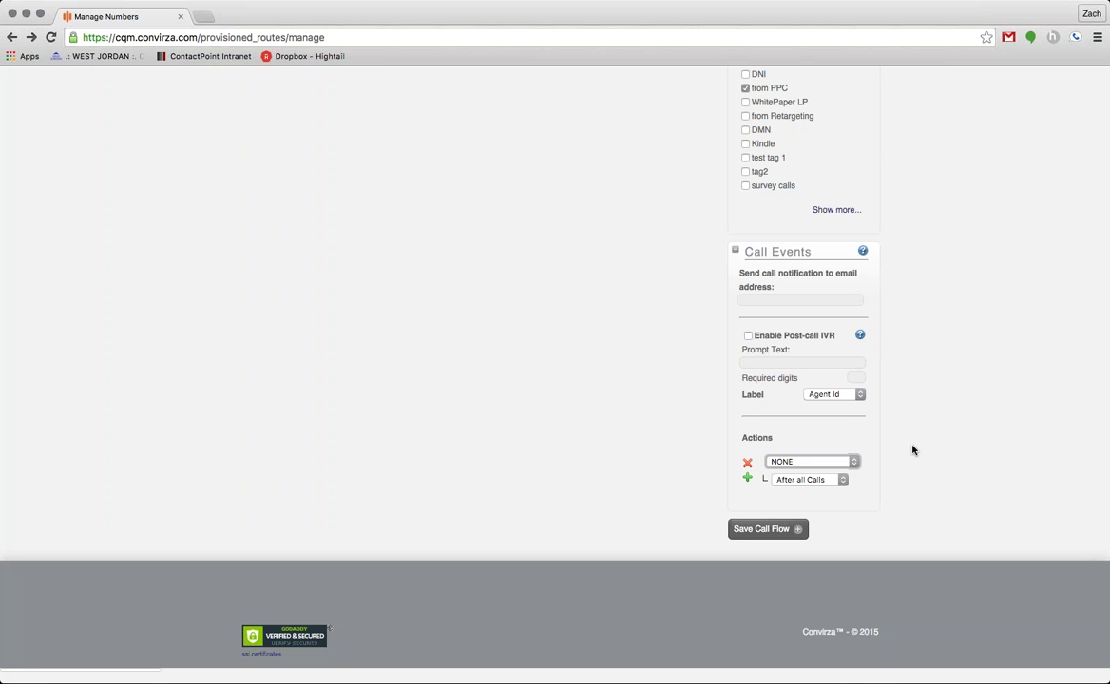
scroll(929, 360, "up", 5)
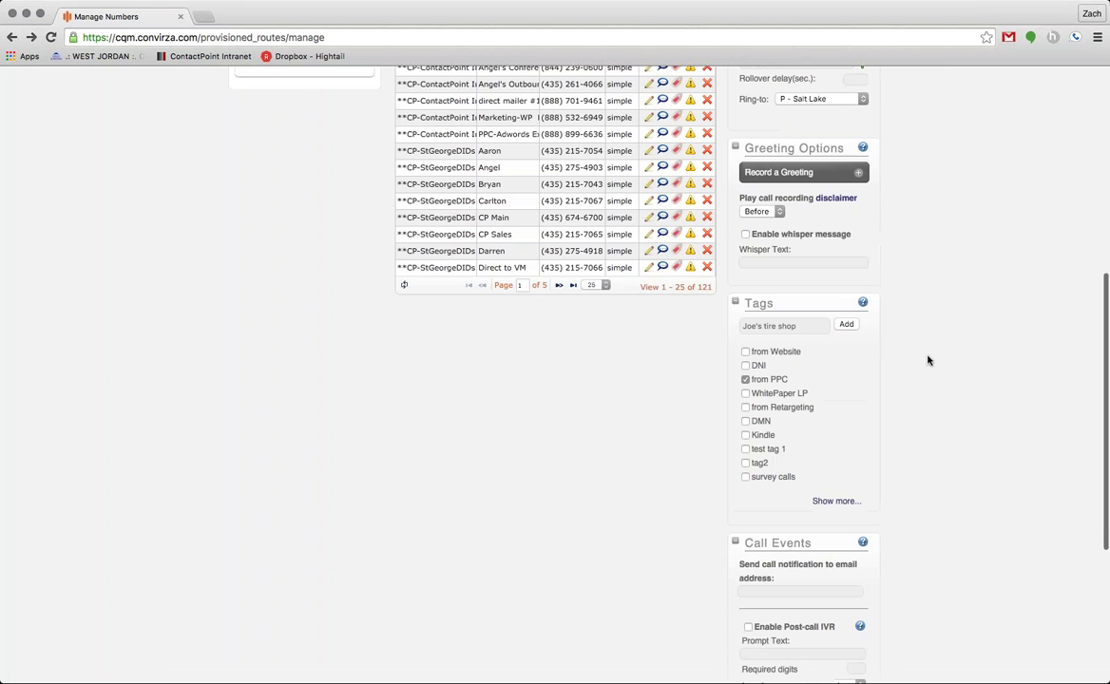
scroll(930, 359, "down", 5)
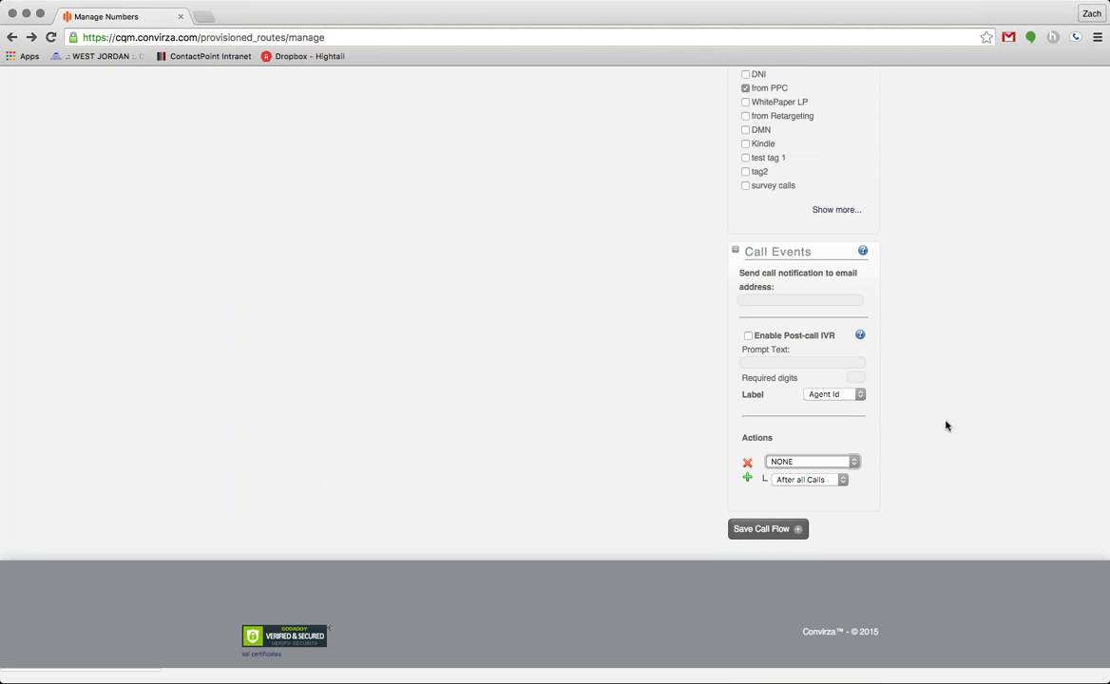
scroll(944, 426, "up", 4)
scroll(946, 426, "up", 2)
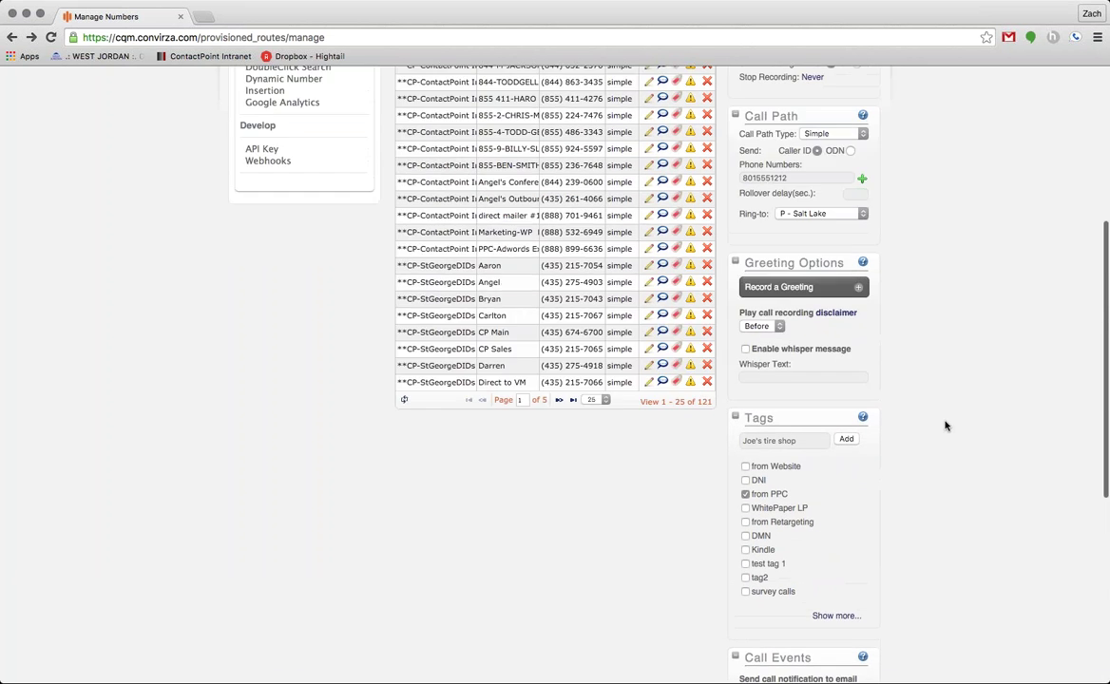
scroll(946, 426, "up", 4)
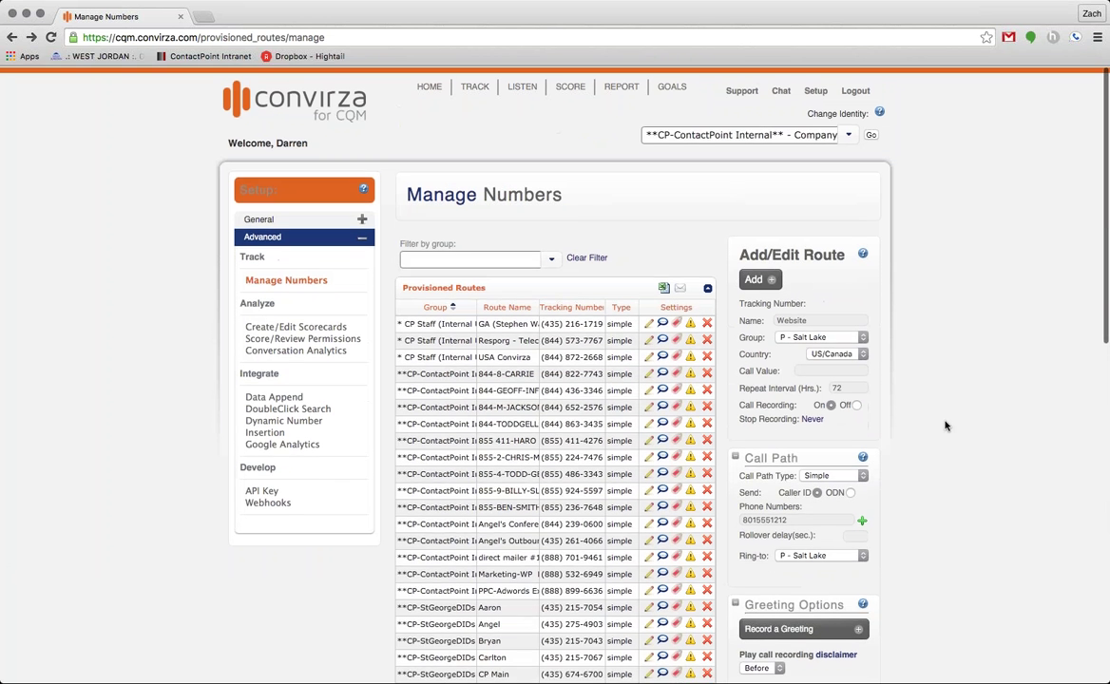